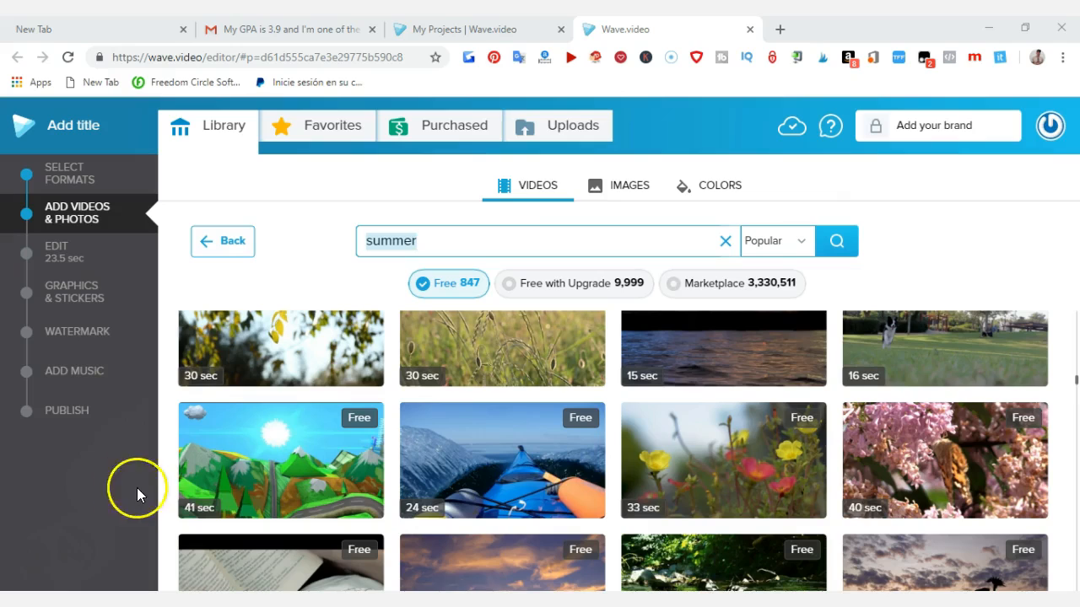
Step: Look through the free summer videos in the library, back up to the first results
mouse_move(193, 493)
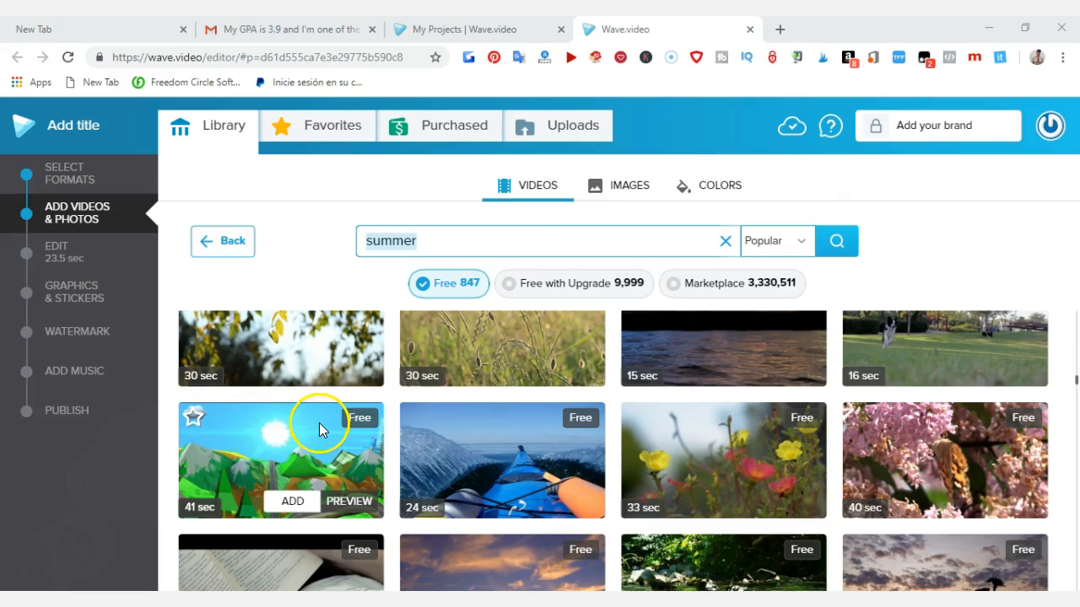
scroll(317, 426, down, 2)
scroll(312, 428, up, 4)
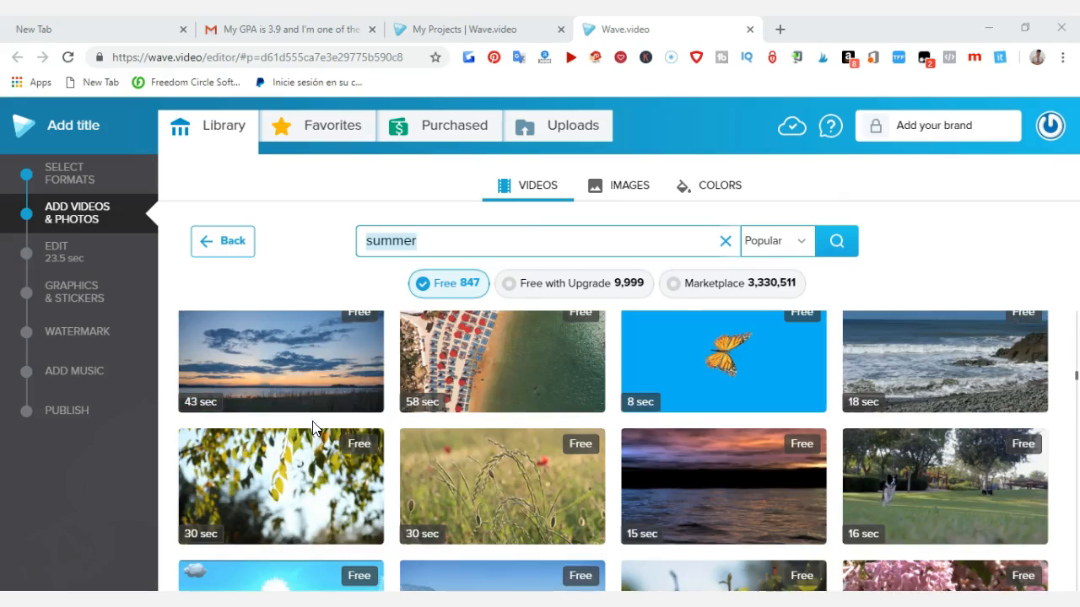
scroll(316, 422, up, 3)
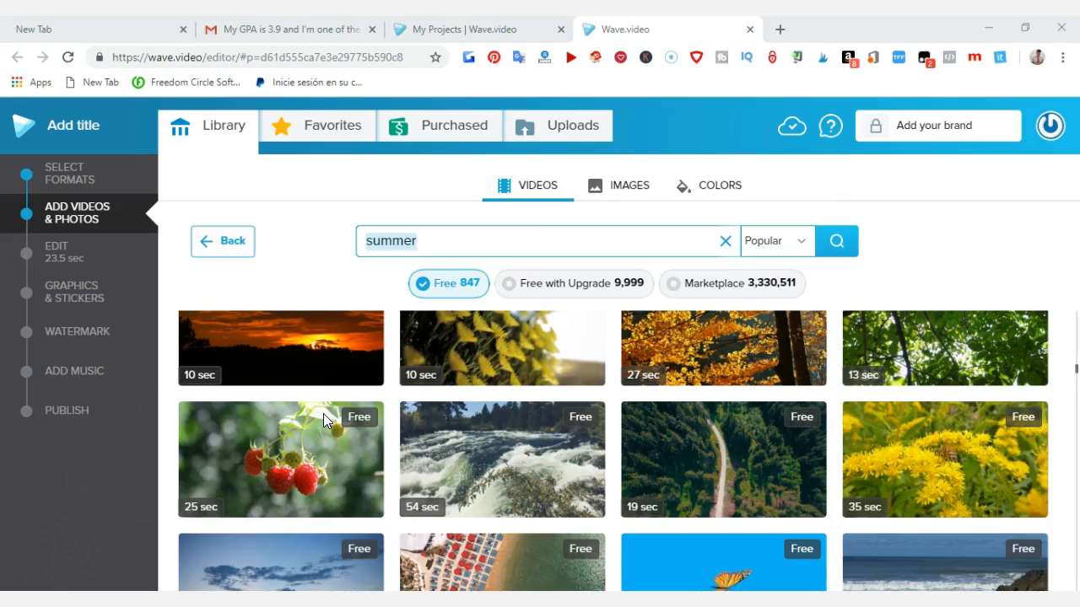
scroll(323, 414, up, 7)
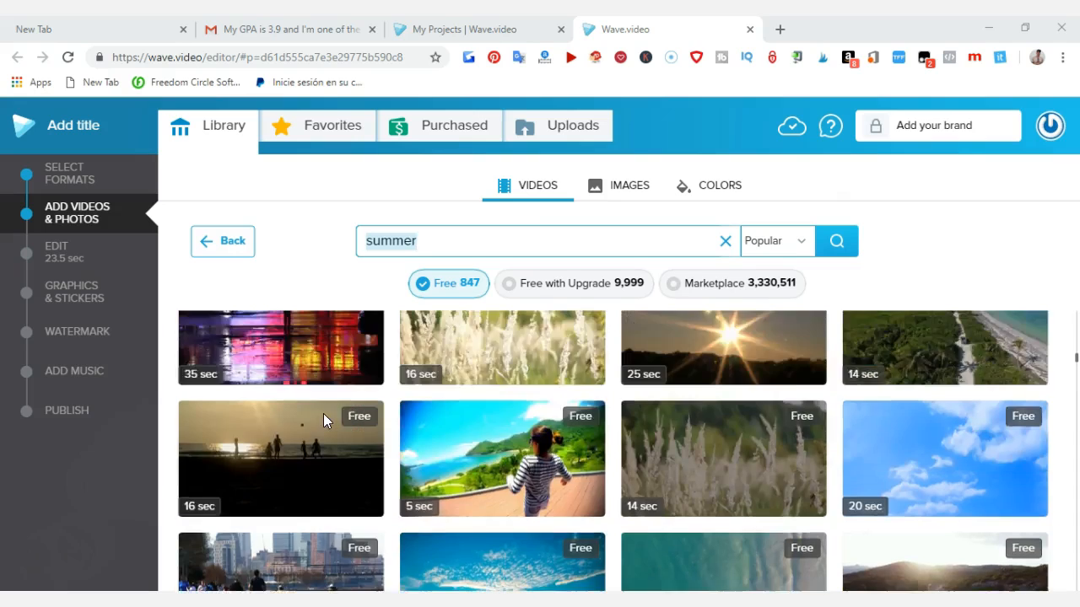
scroll(323, 413, up, 3)
scroll(325, 420, up, 8)
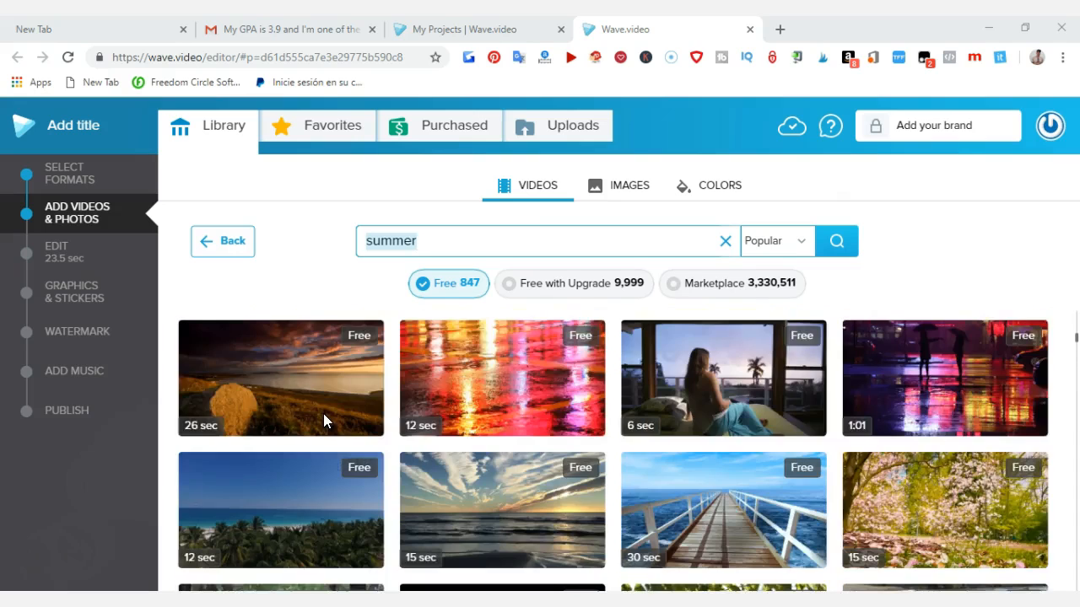
scroll(323, 413, up, 2)
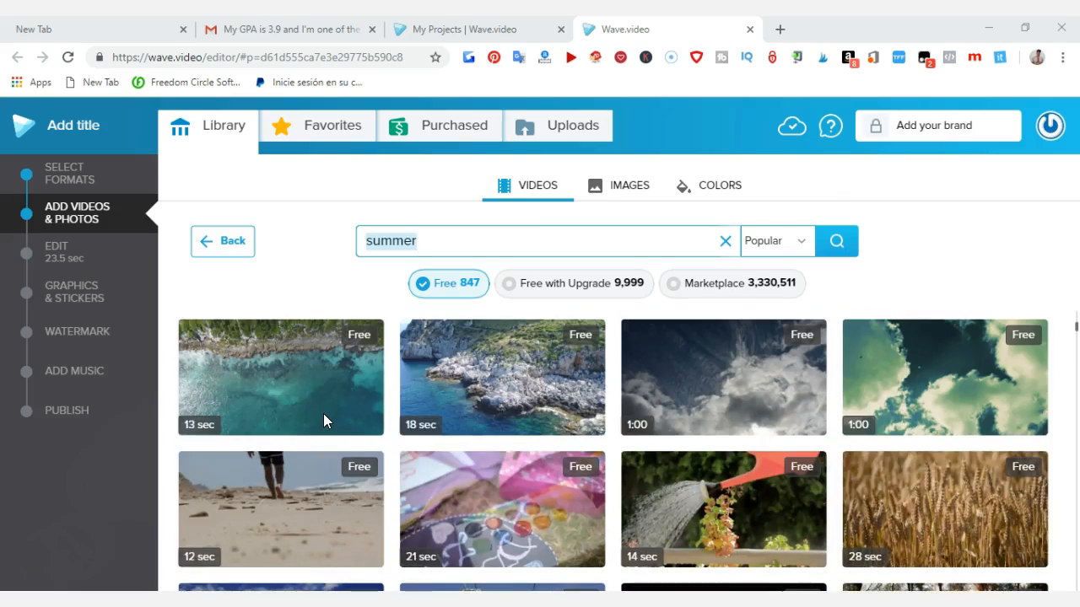
scroll(323, 414, up, 6)
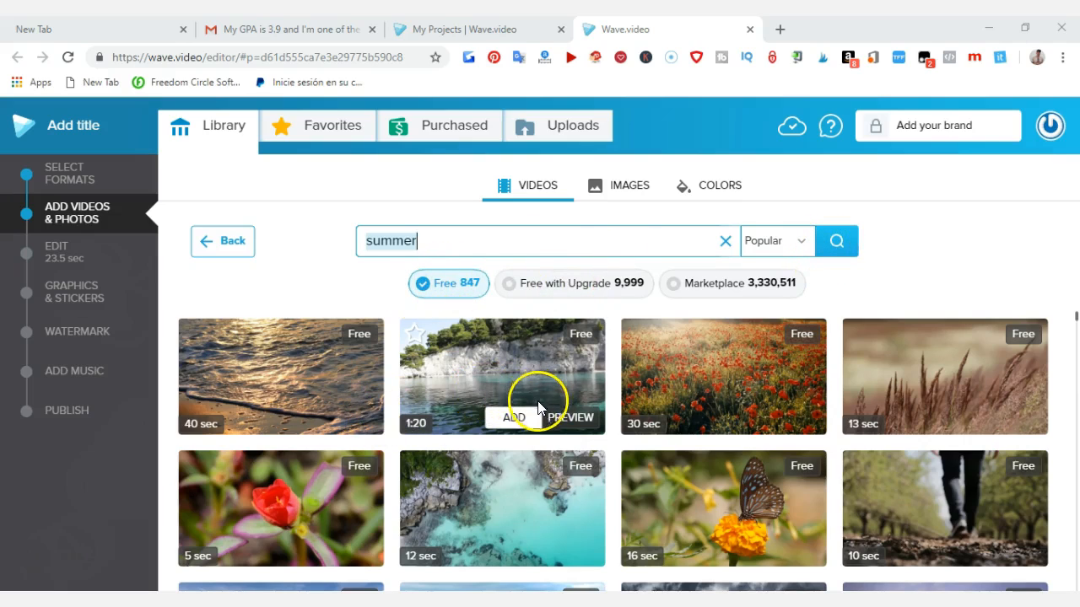
Step: Find the free 24-second video of a blue kayak in the summer results and add it to the project
click(836, 244)
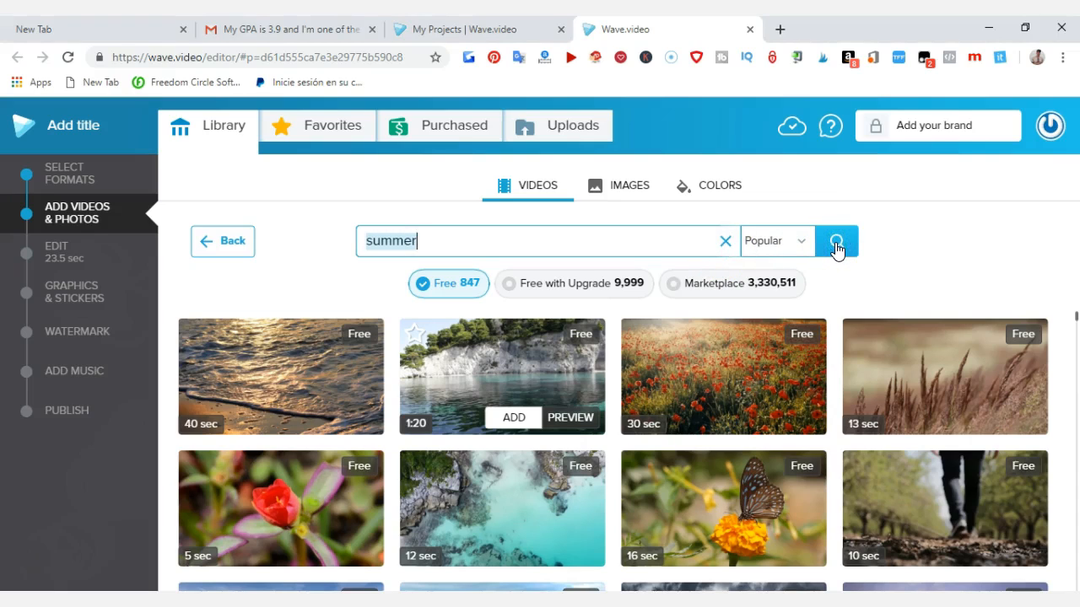
scroll(571, 442, down, 2)
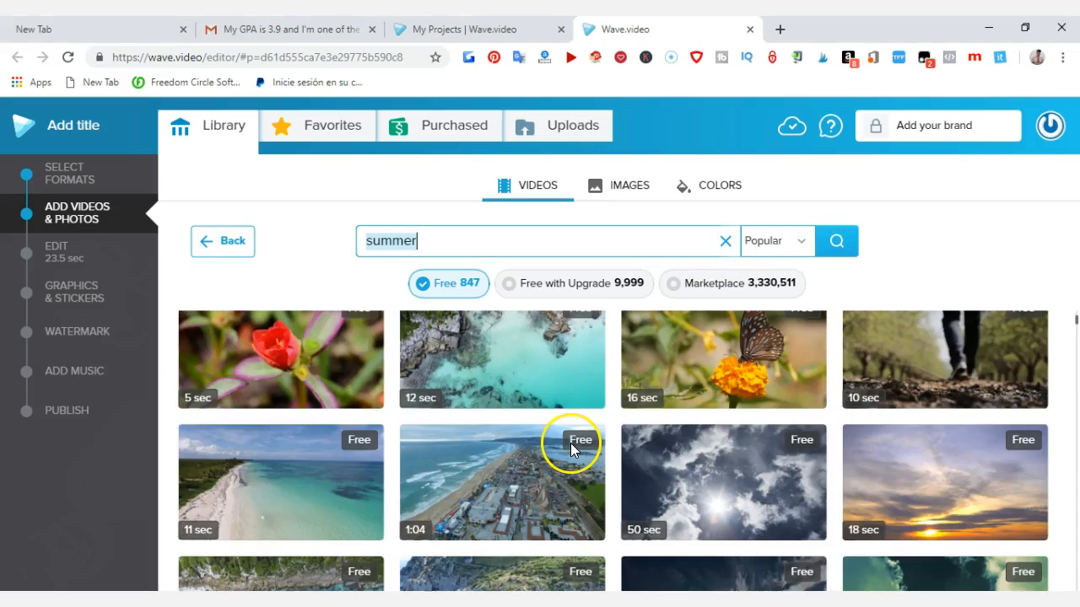
scroll(550, 445, down, 3)
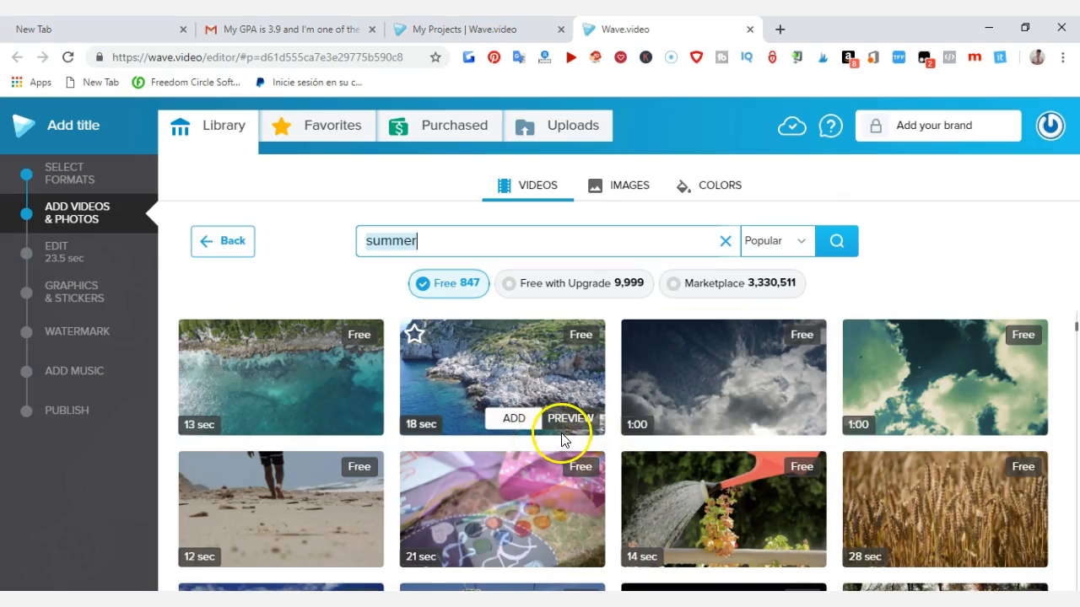
scroll(559, 439, down, 3)
scroll(561, 439, down, 2)
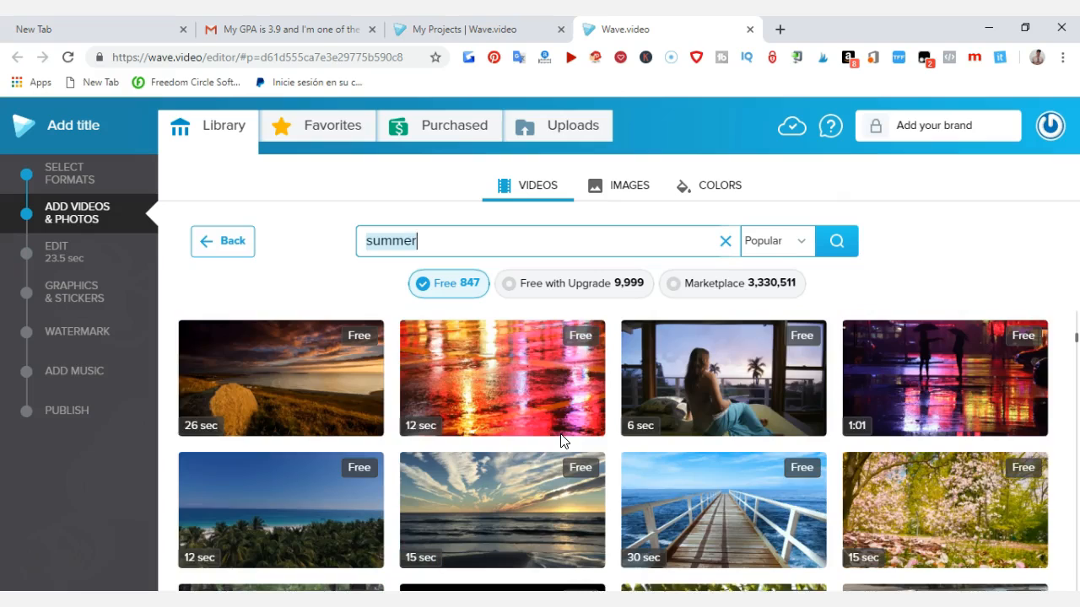
scroll(562, 439, up, 1)
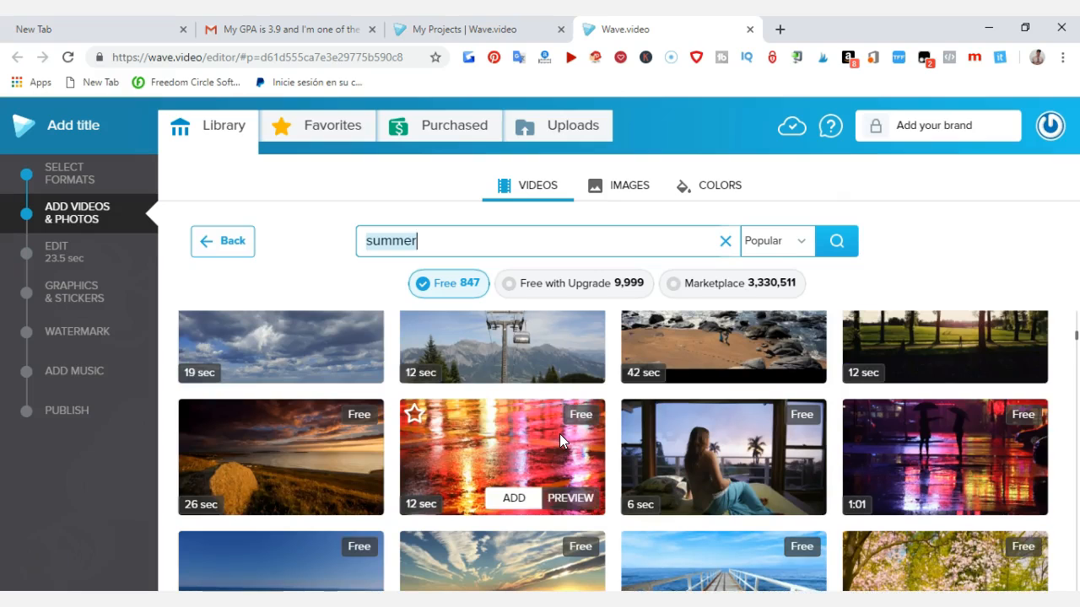
scroll(559, 433, down, 2)
scroll(559, 433, down, 4)
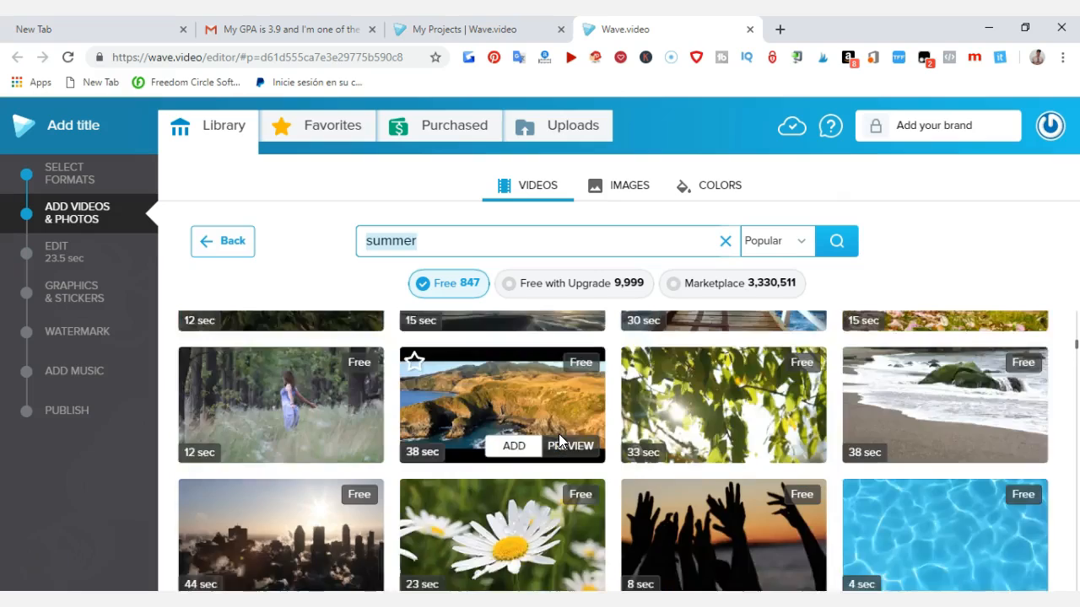
scroll(558, 439, down, 5)
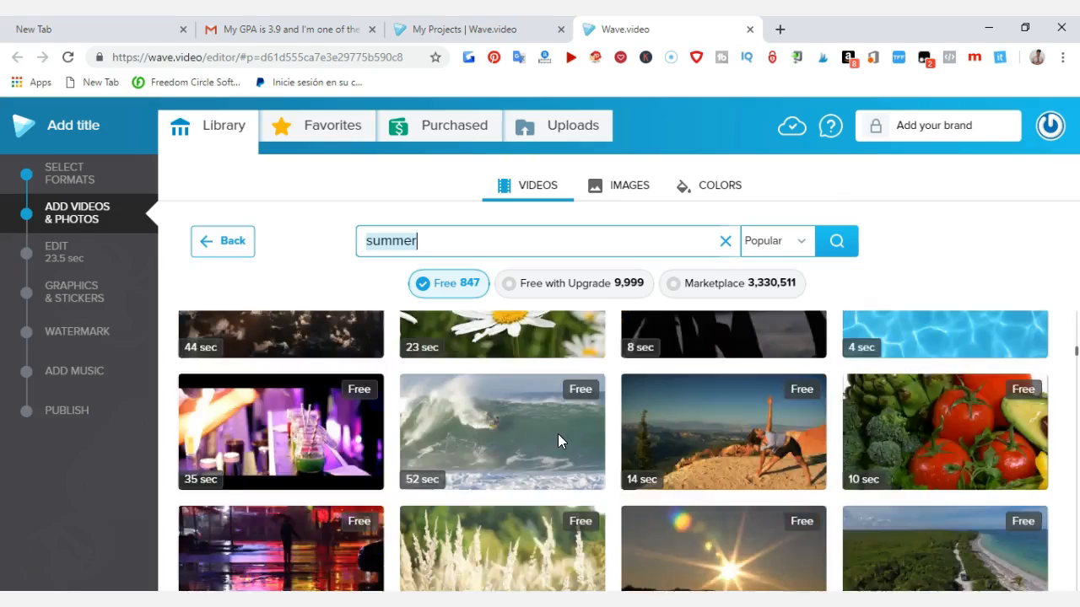
scroll(558, 438, down, 1)
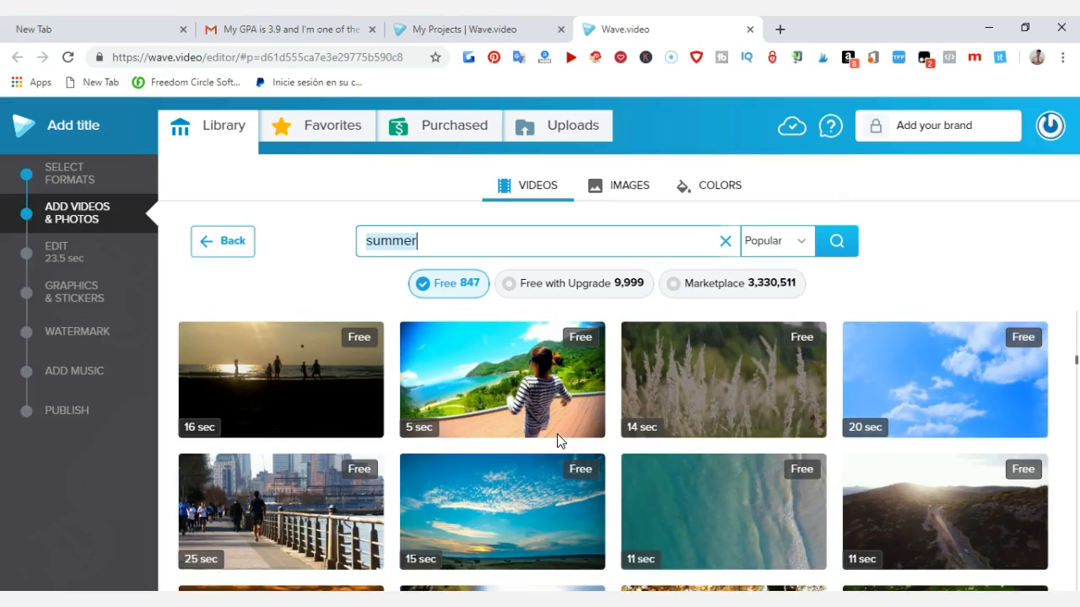
scroll(557, 434, down, 1)
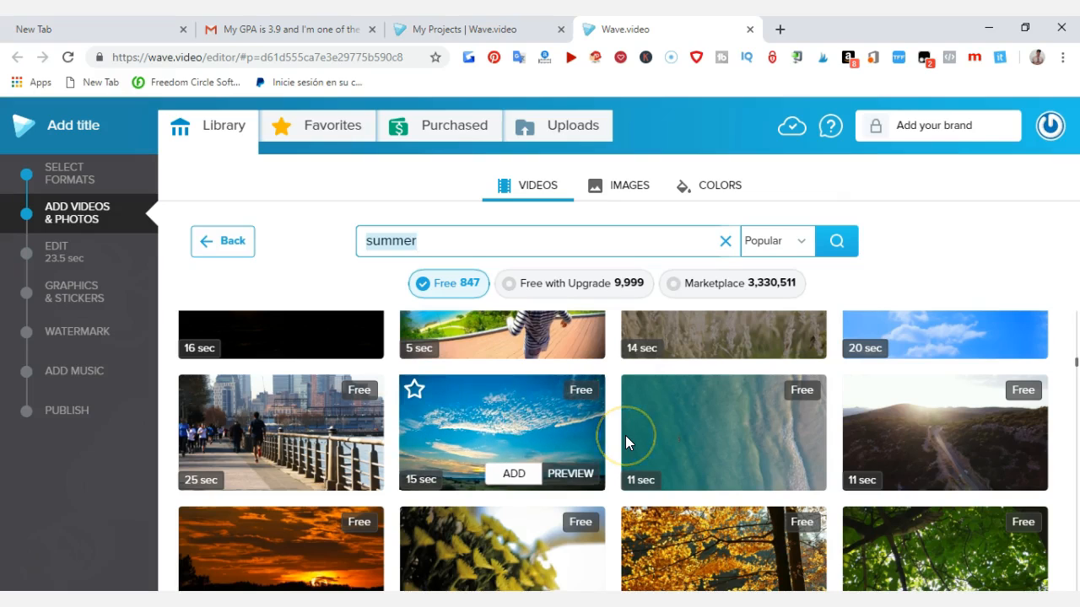
scroll(628, 443, down, 4)
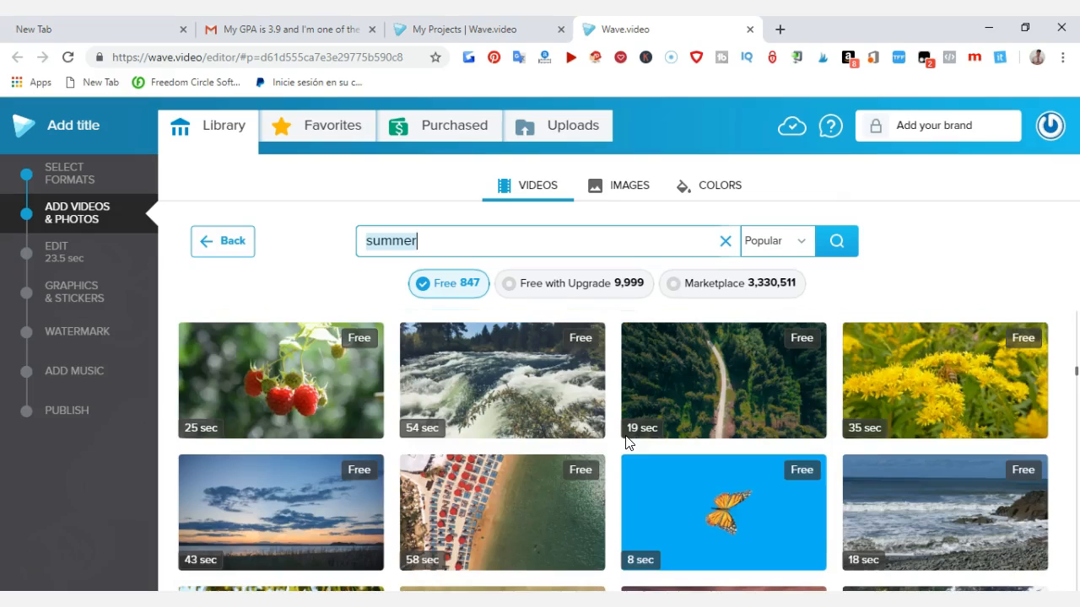
scroll(624, 439, down, 4)
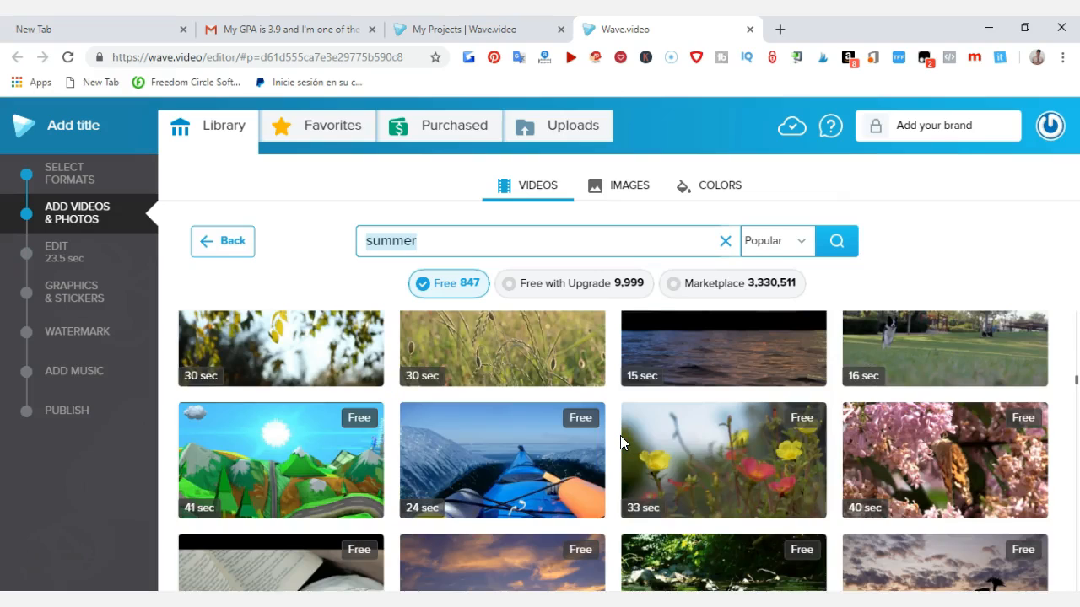
mouse_move(620, 438)
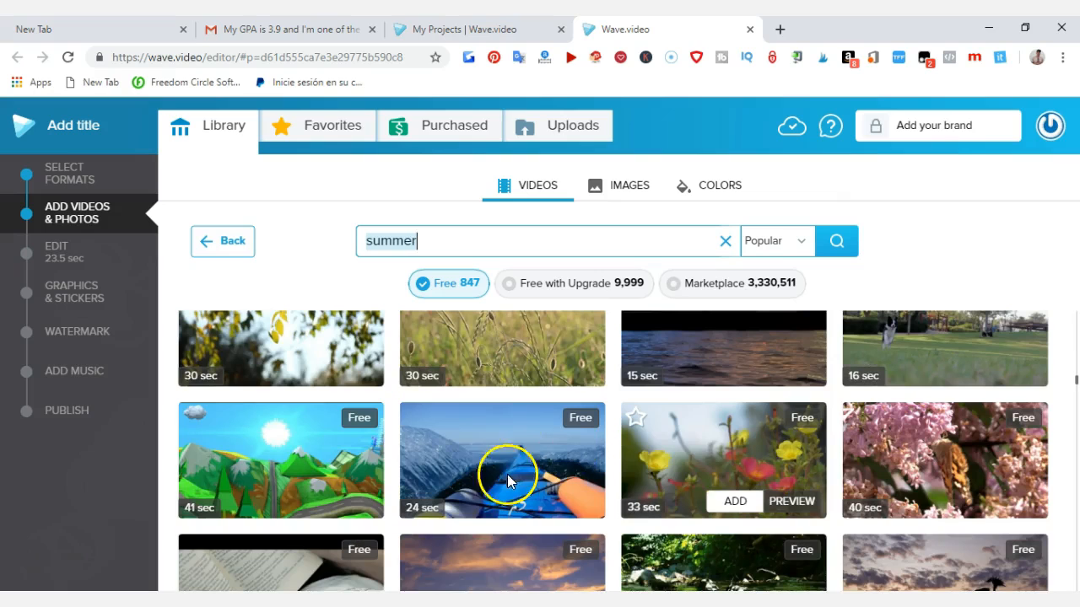
mouse_move(563, 446)
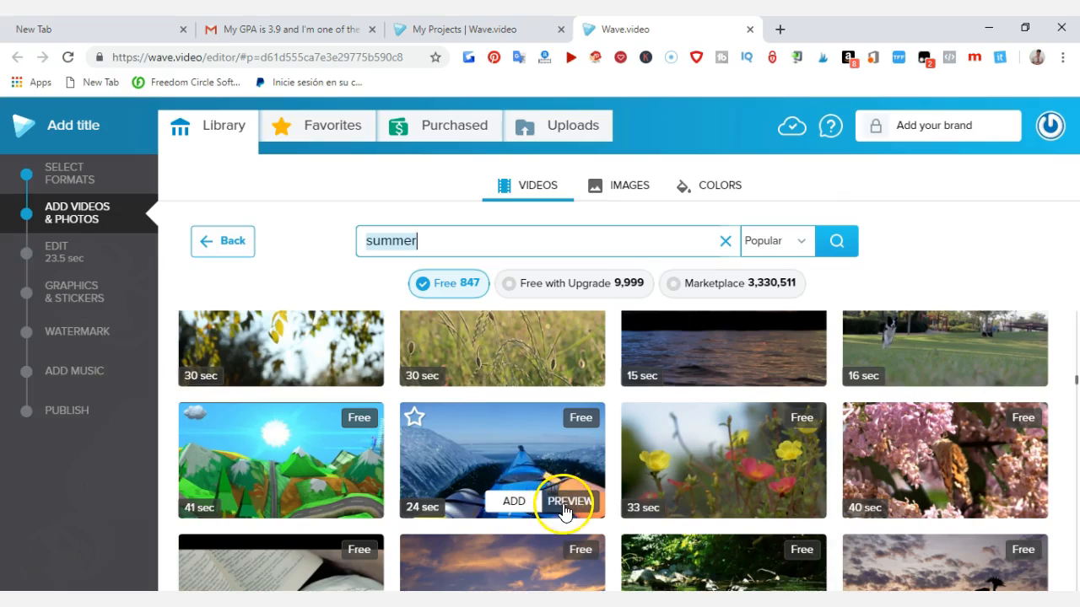
click(514, 502)
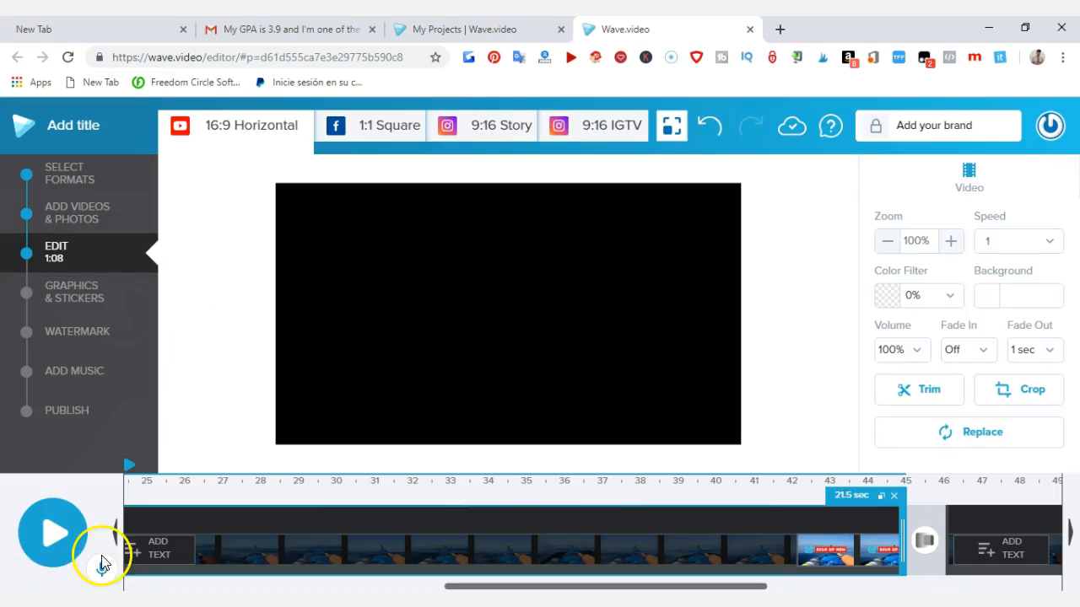
Step: Play the project from the start to preview the kayak video with its text captions
click(52, 531)
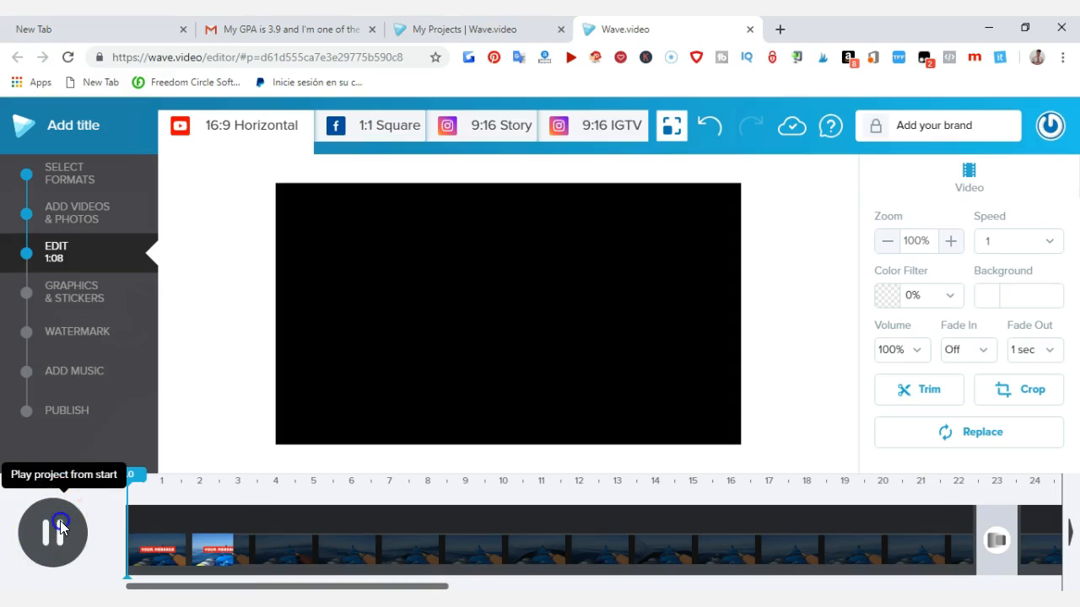
click(59, 528)
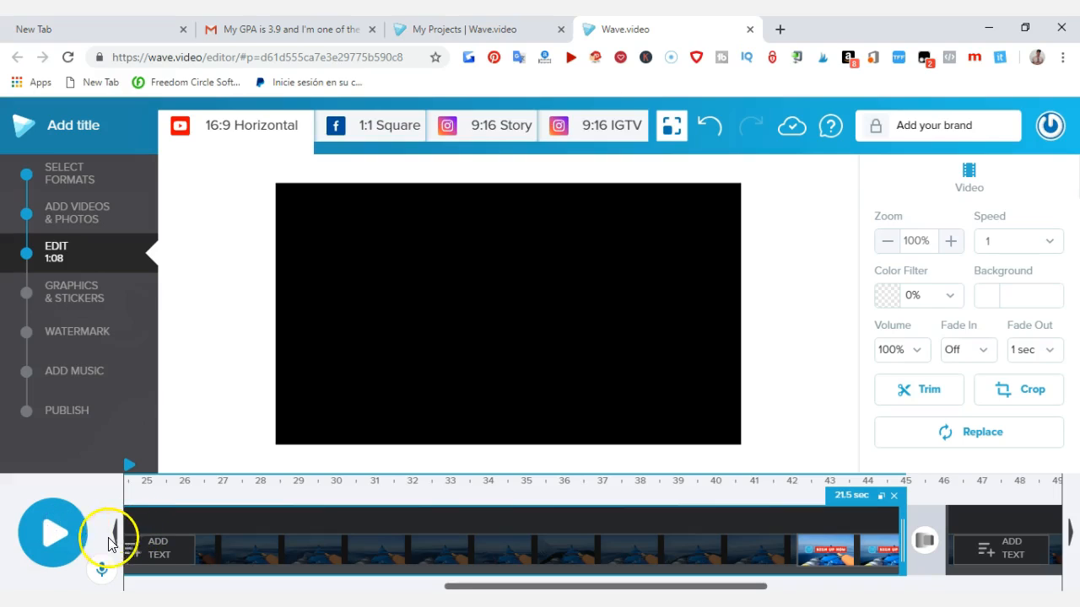
click(56, 531)
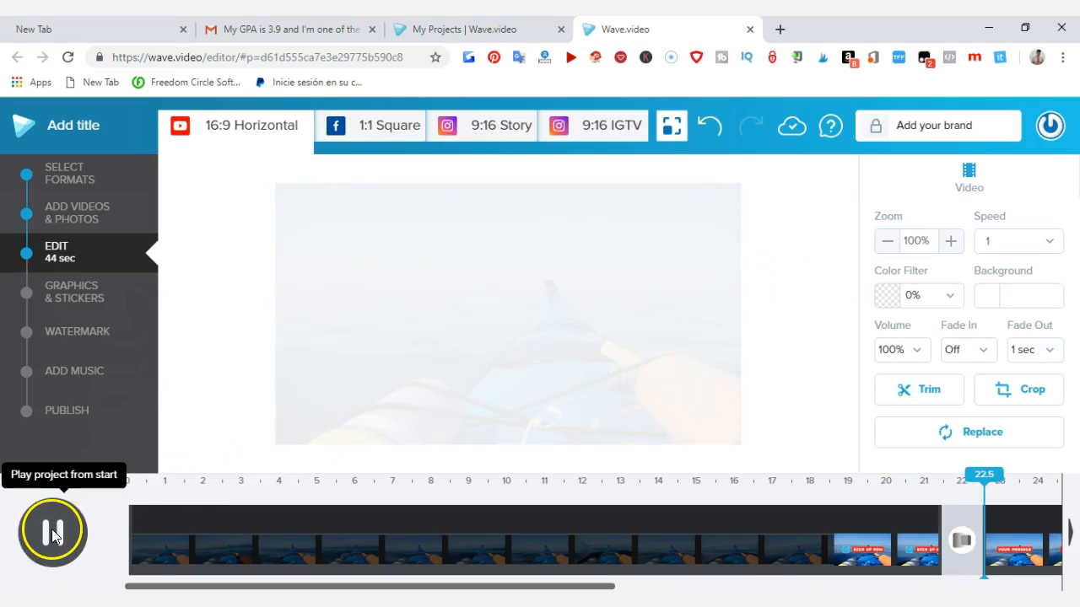
click(52, 528)
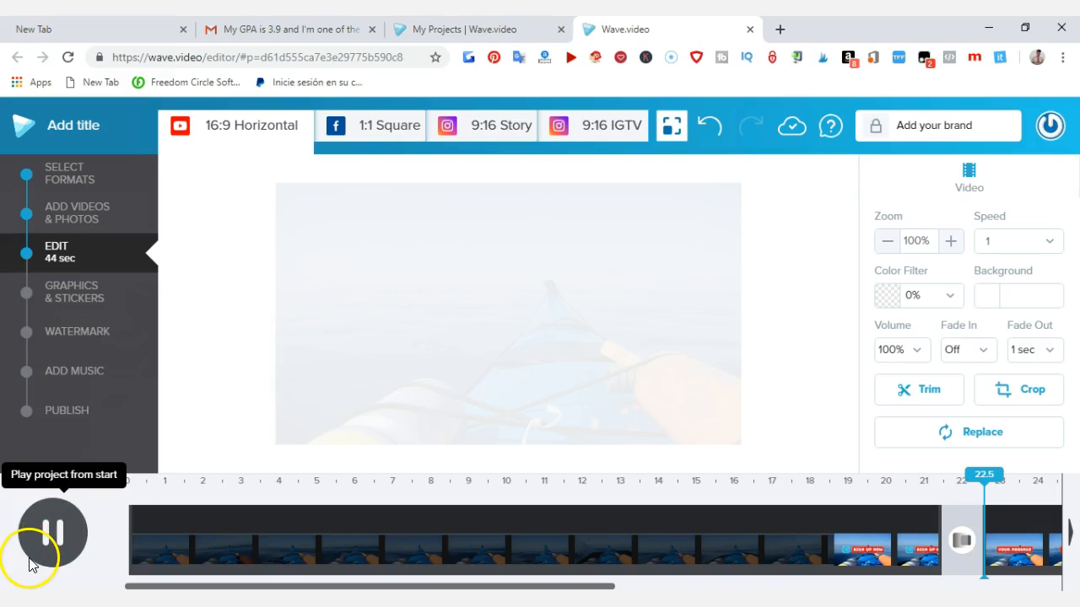
Step: Replace the "YOUR MESSAGE" caption that starts at 3 seconds with "SING UP TO DREAM TRIPS"
click(312, 550)
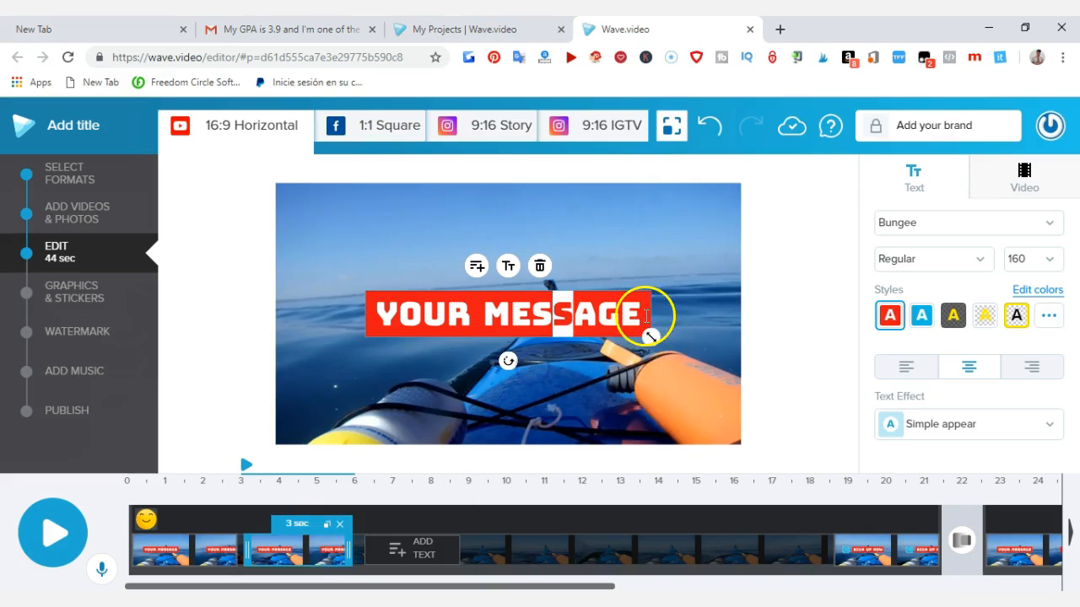
click(644, 315)
key(ctrl+a)
key(BackSpace)
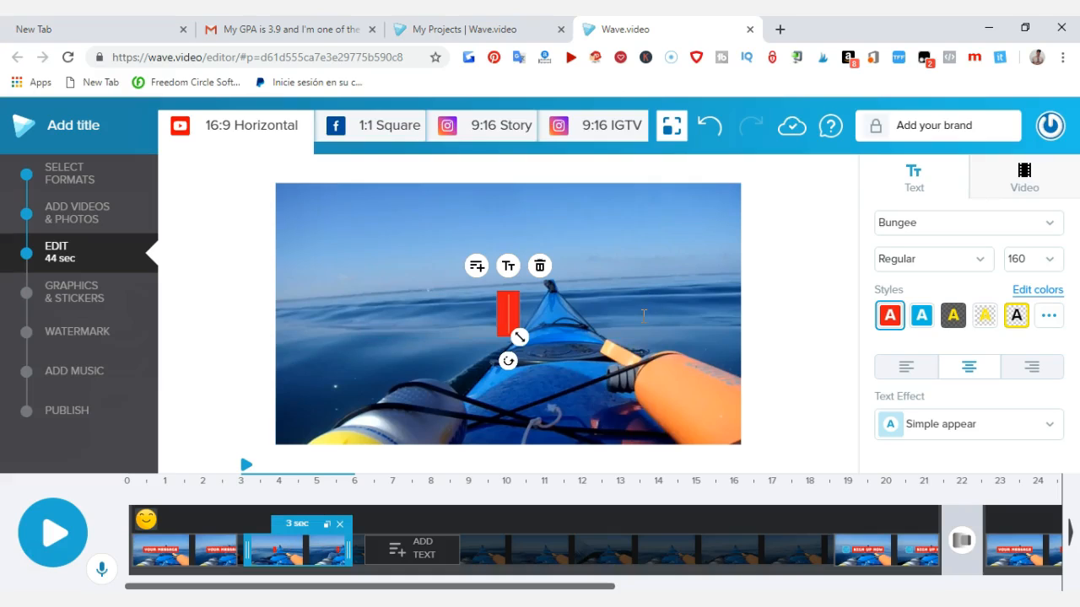
text(SI)
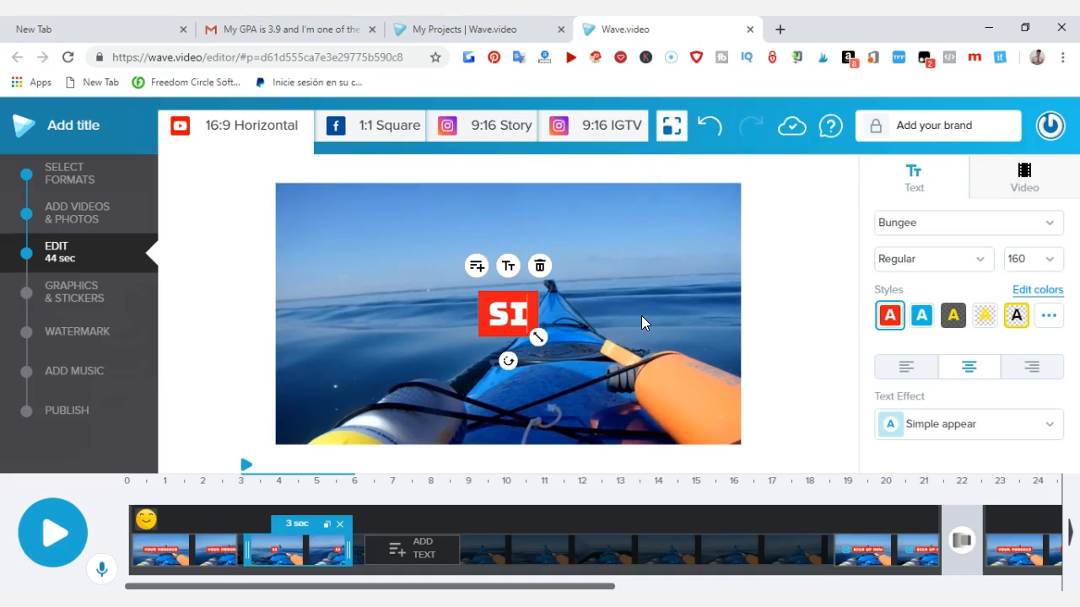
text(NG)
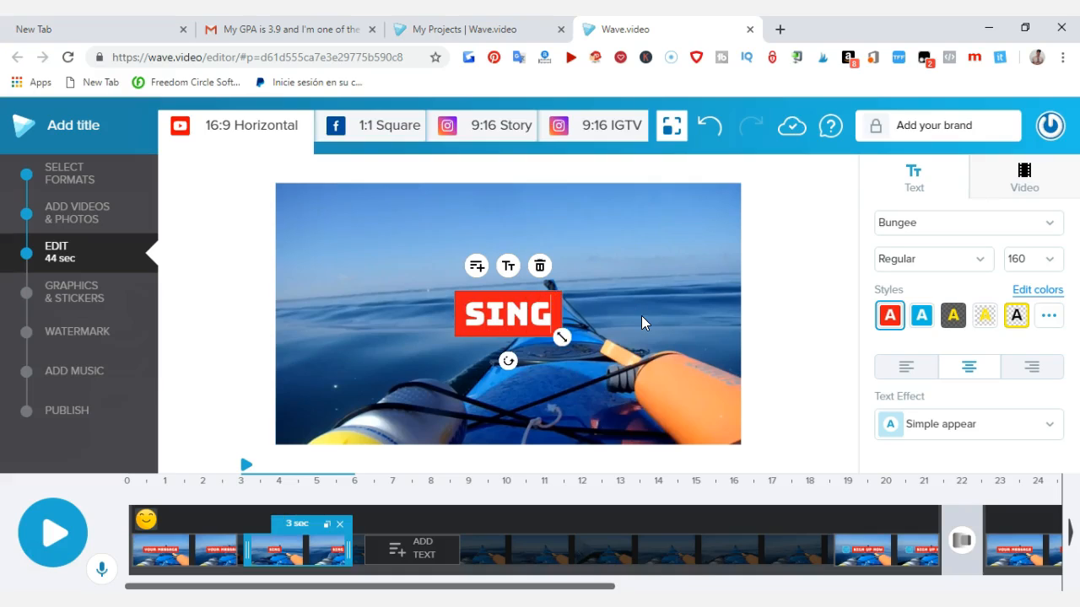
text( UP TO)
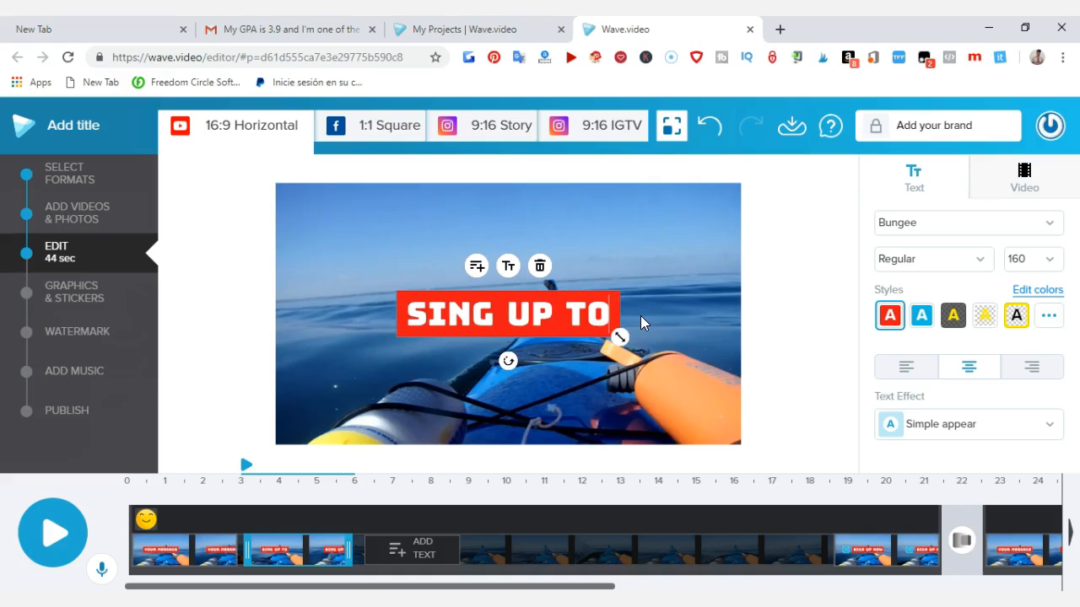
text( DREAM)
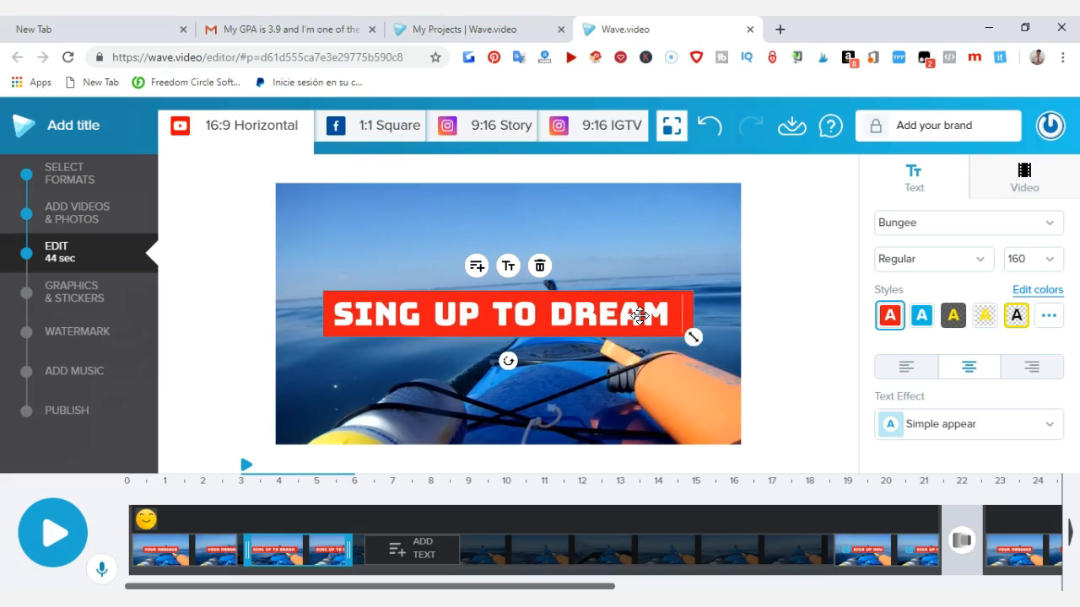
text( TRIP)
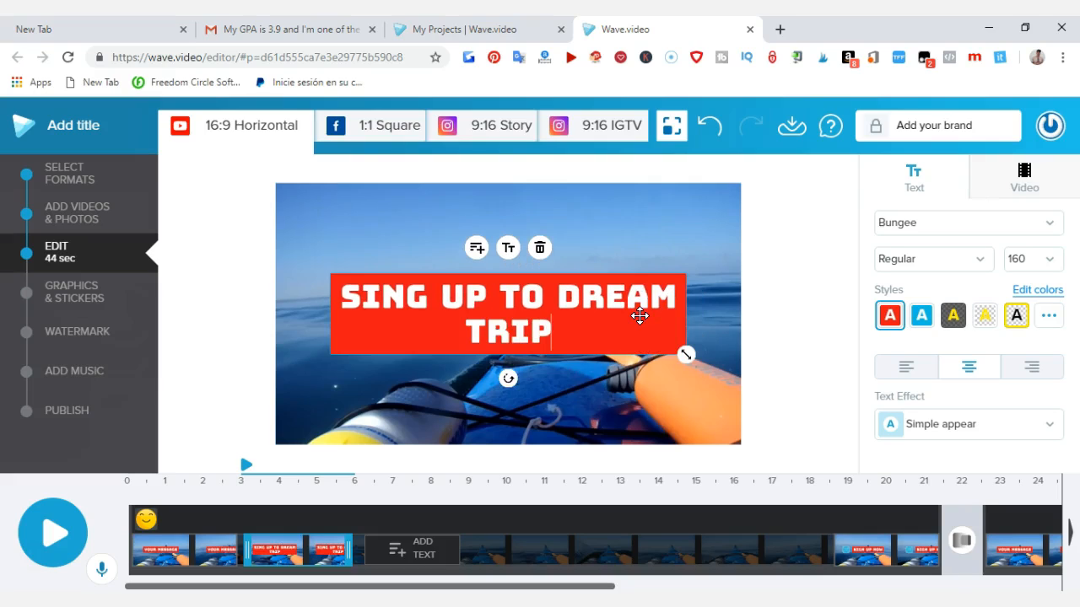
text(S)
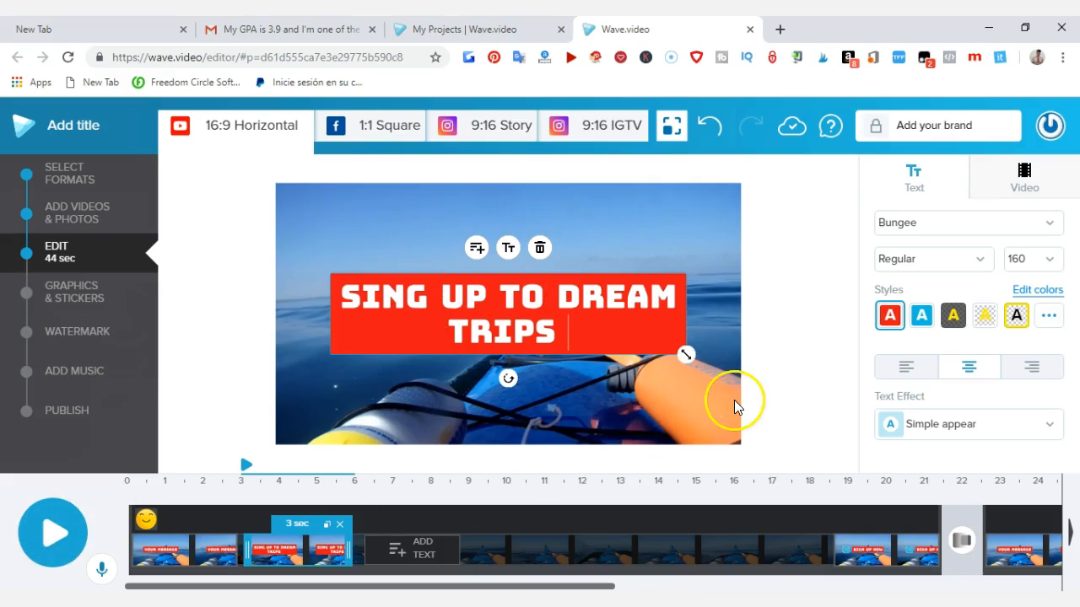
Step: Try the blue and dark gray caption styles, and apply the yellow text style with a transparent background
click(924, 319)
click(953, 316)
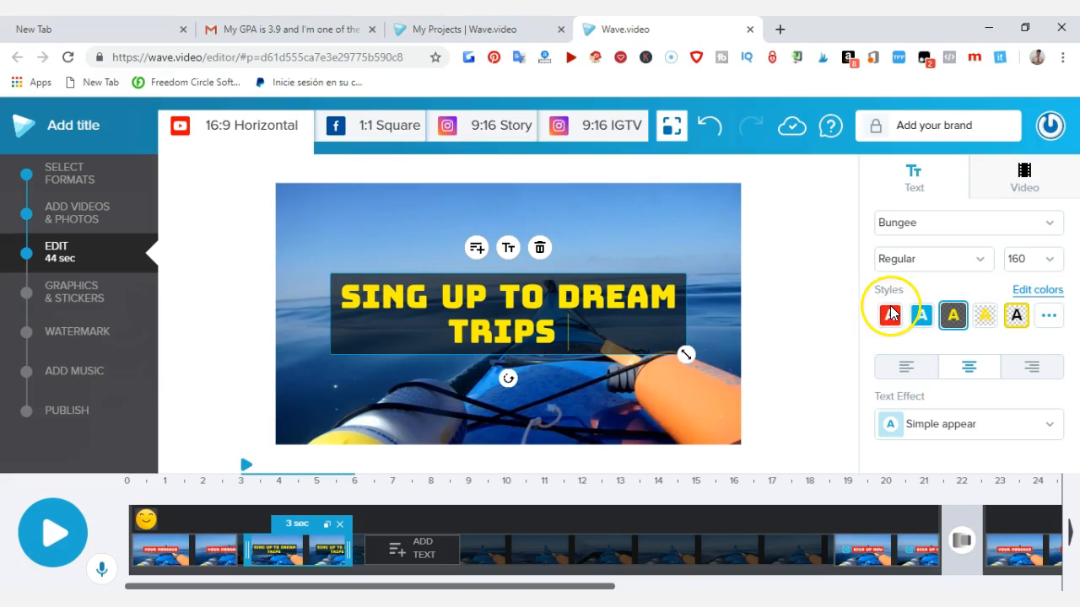
click(983, 321)
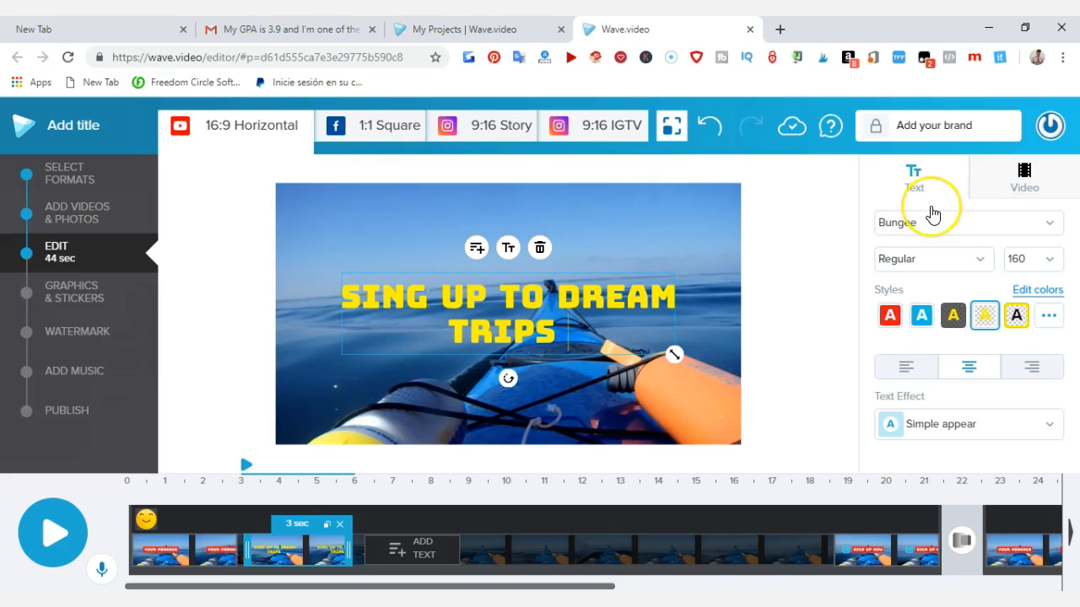
Step: Play the project from the start to preview the restyled yellow caption
click(39, 521)
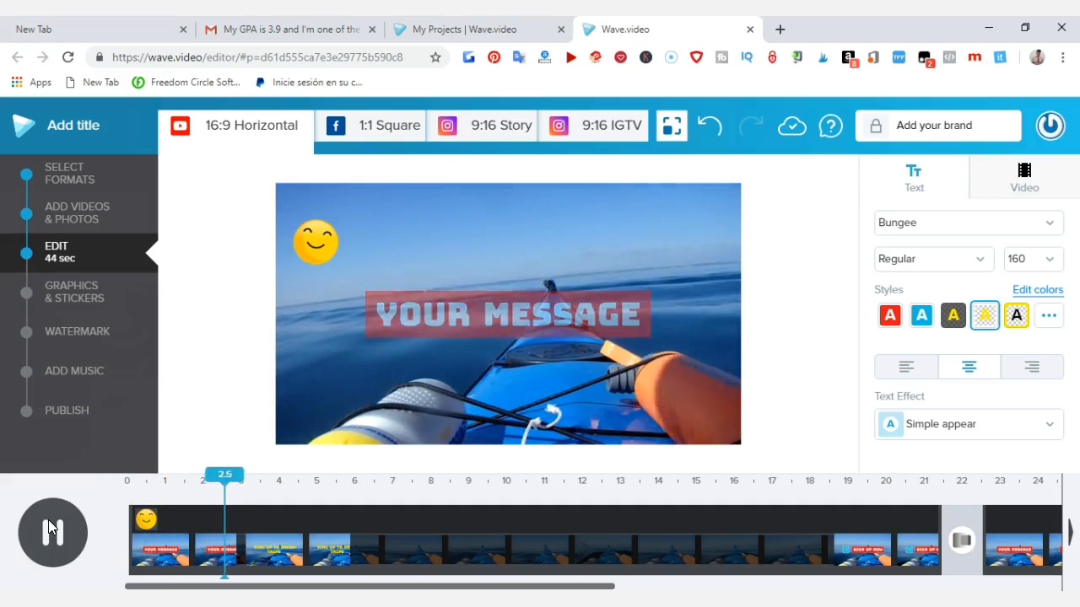
click(263, 517)
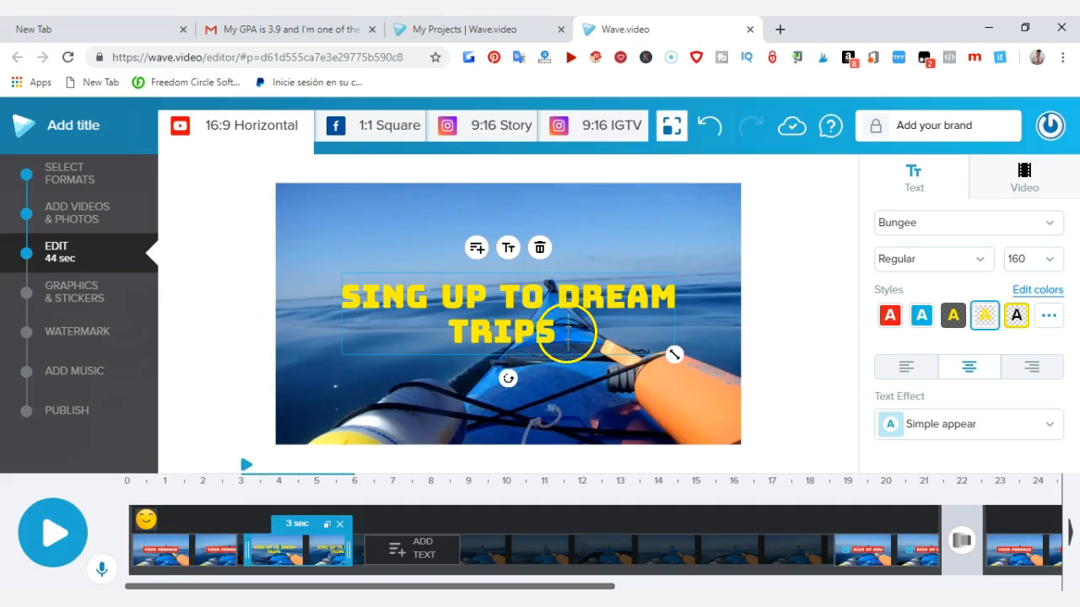
Step: Replace the opening "YOUR MESSAGE" caption with "YOU SHOULD BE HERE" and play the project to preview it
click(166, 549)
click(486, 312)
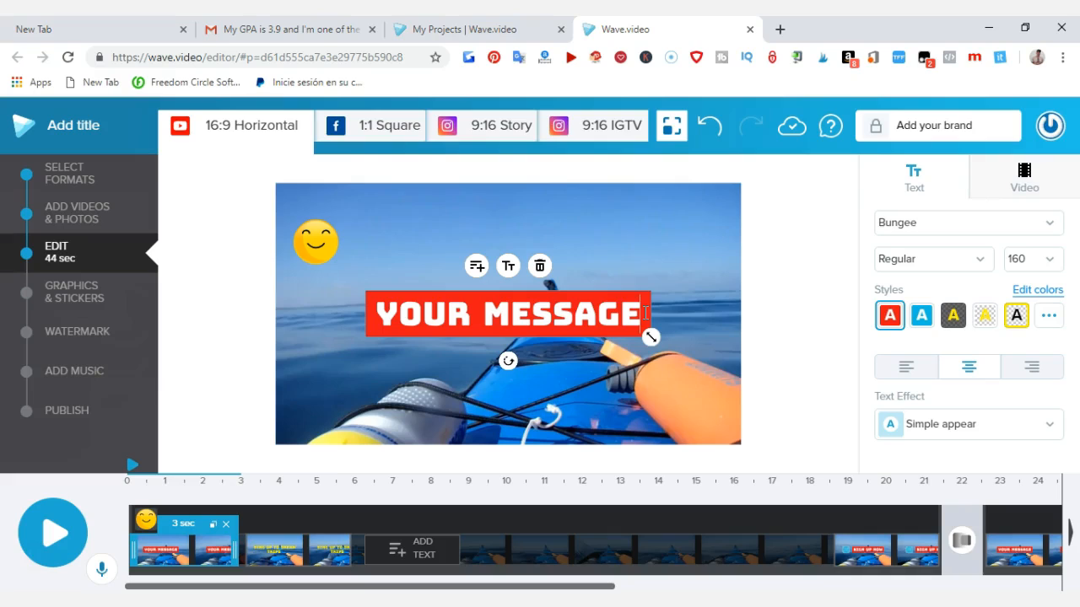
key(ctrl+a)
key(BackSpace)
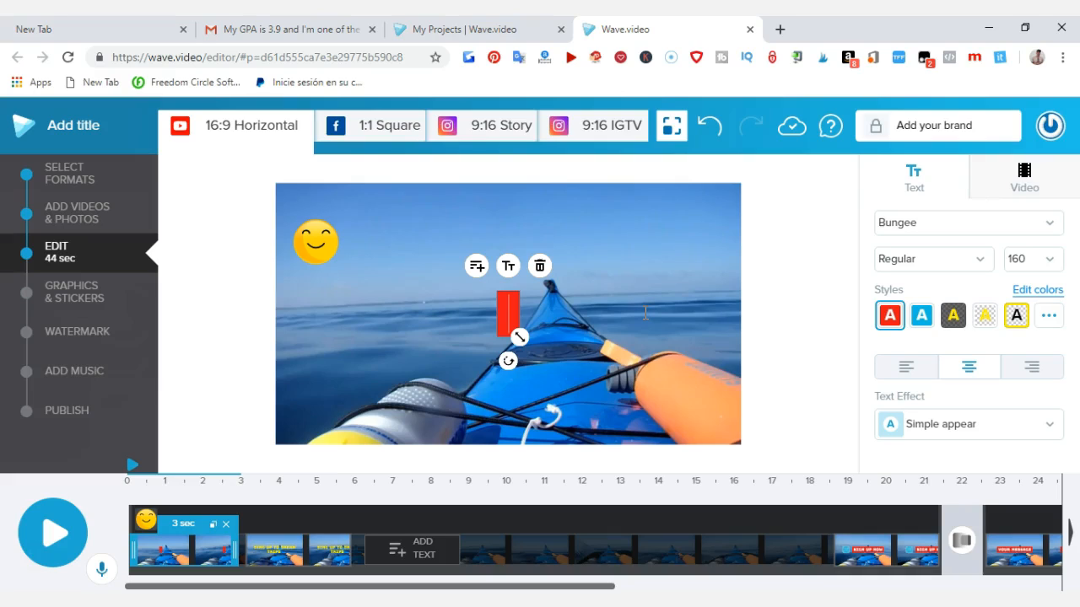
text(YO)
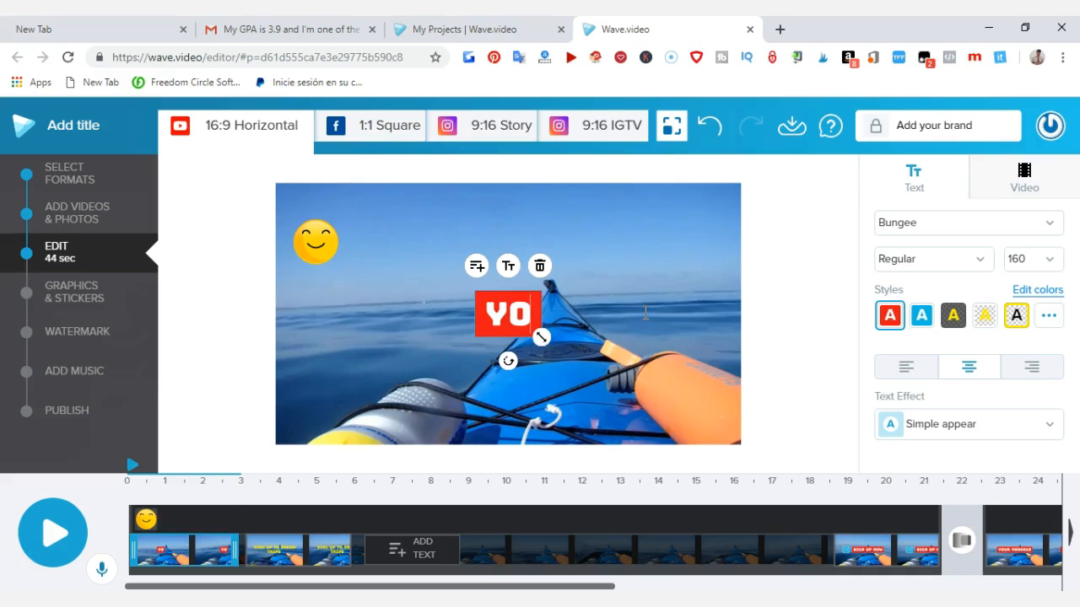
text(U)
text(SHOUK)
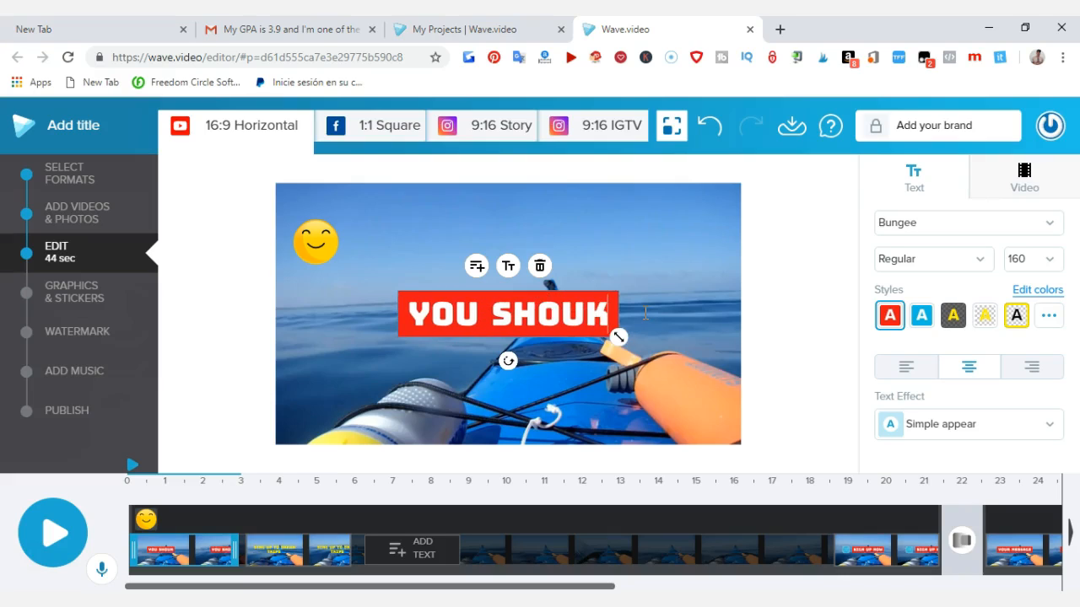
text(D)
key(BackSpace)
key(BackSpace)
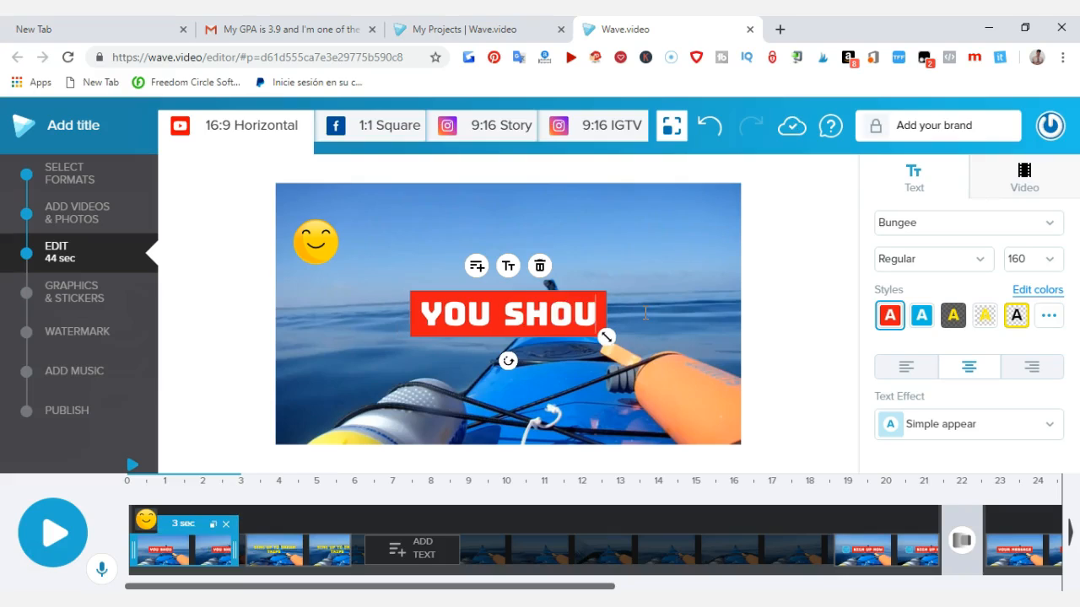
text(LD)
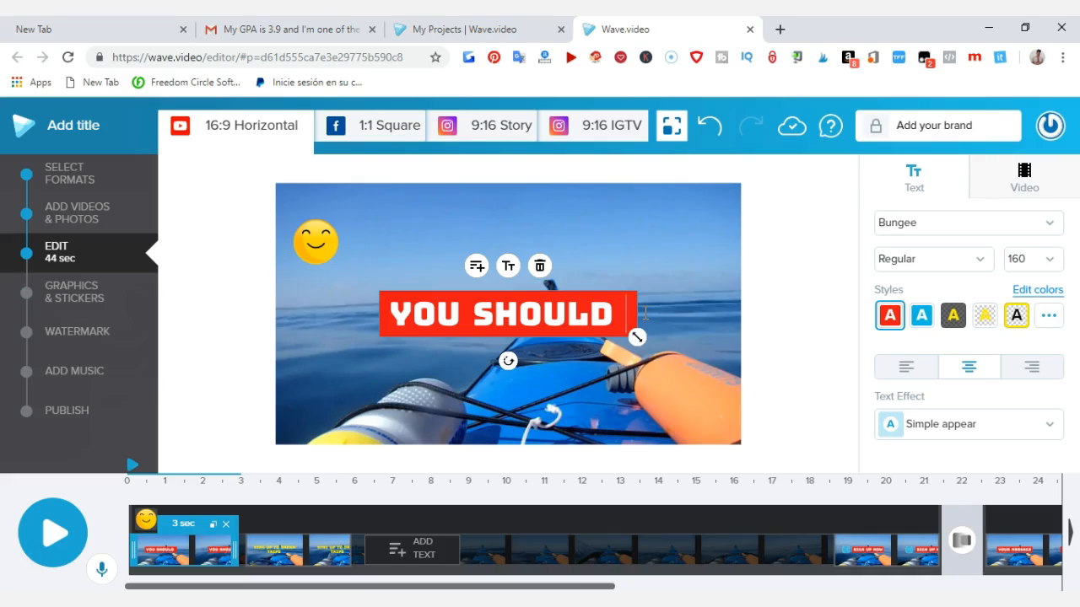
key(BackSpace)
key(BackSpace)
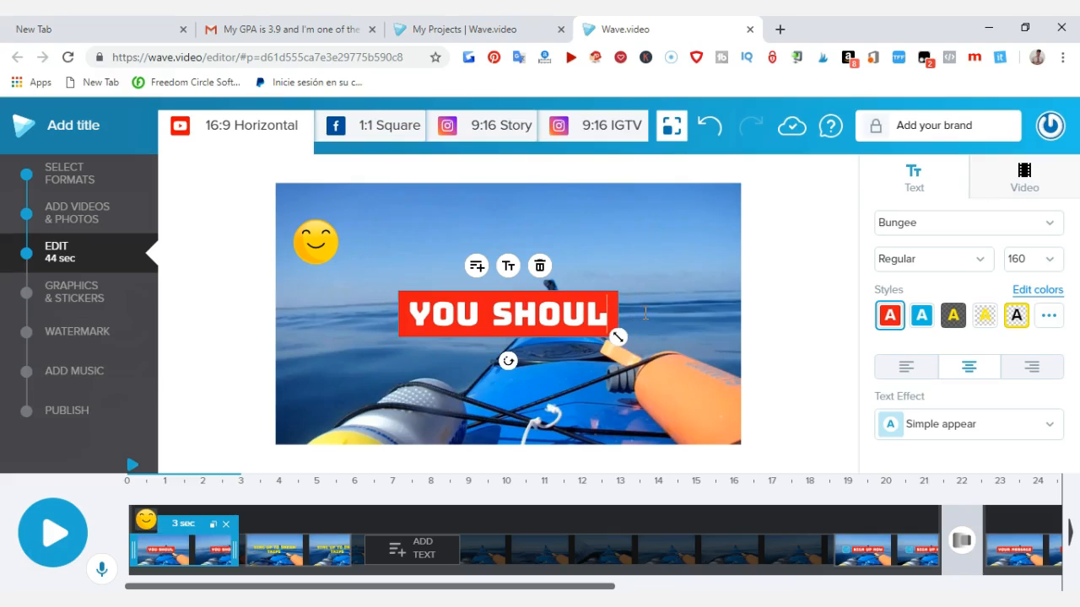
key(BackSpace)
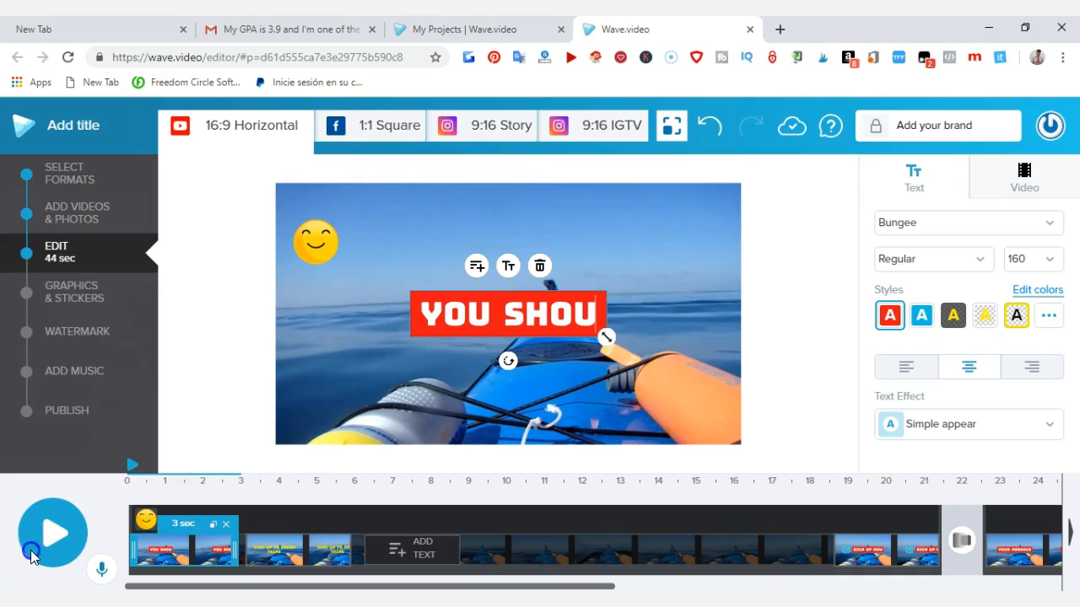
text(LD)
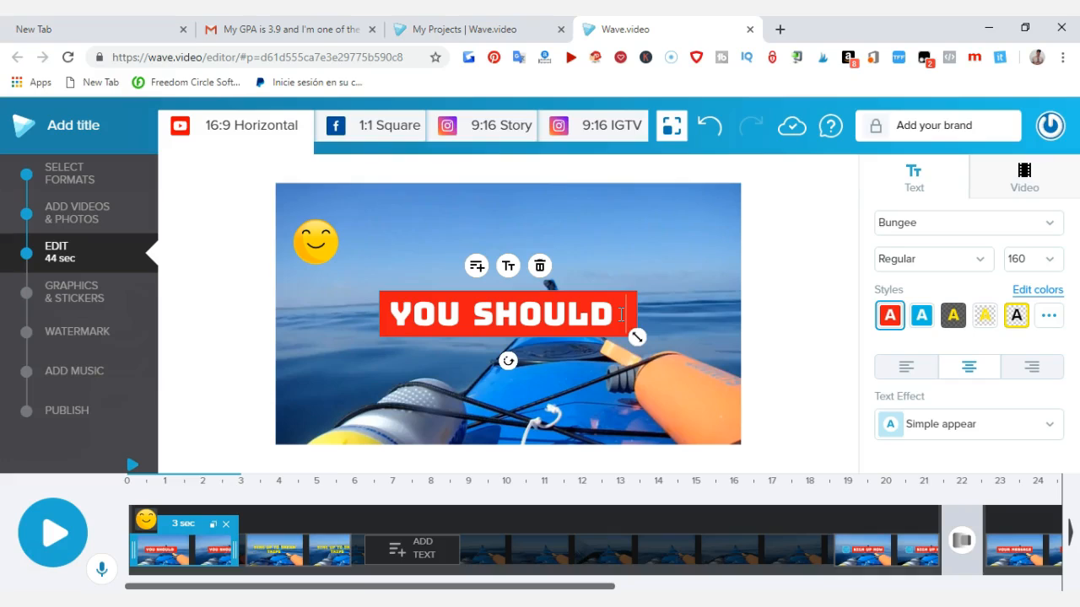
text(BE)
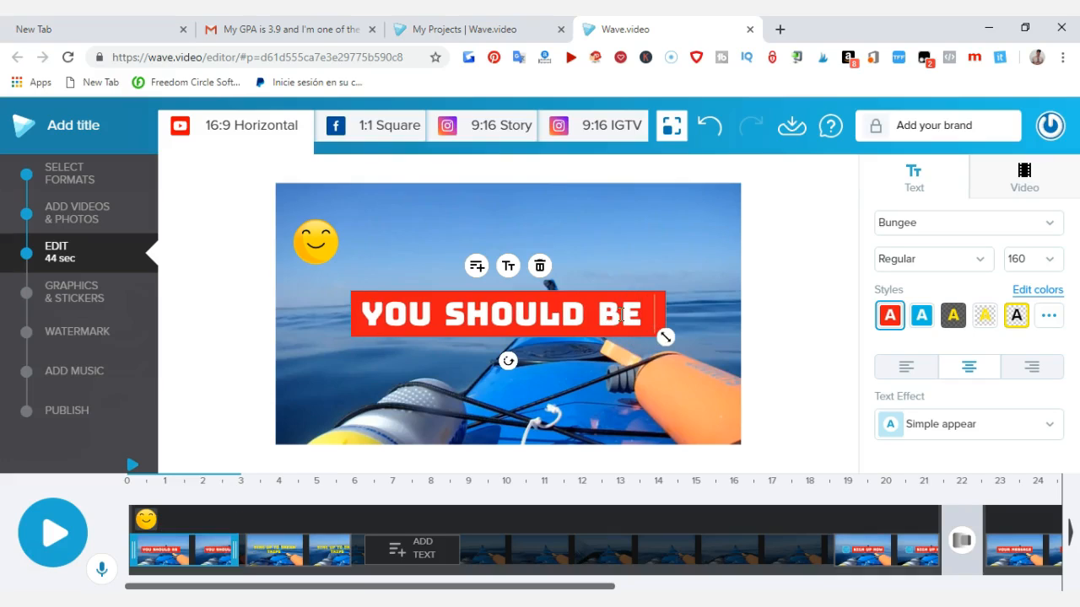
text( HERE)
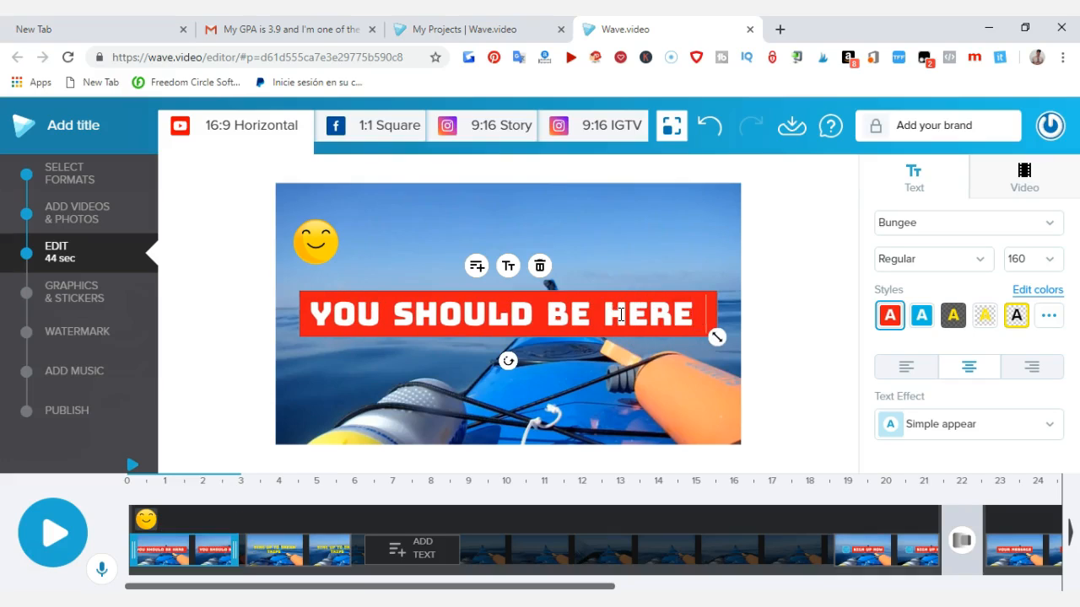
click(51, 534)
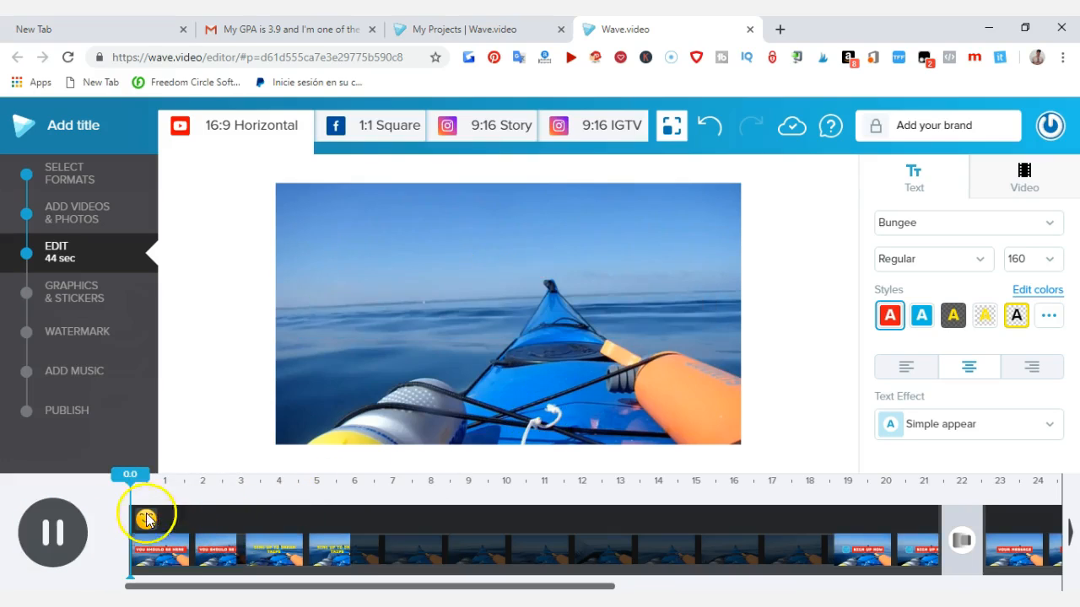
click(56, 533)
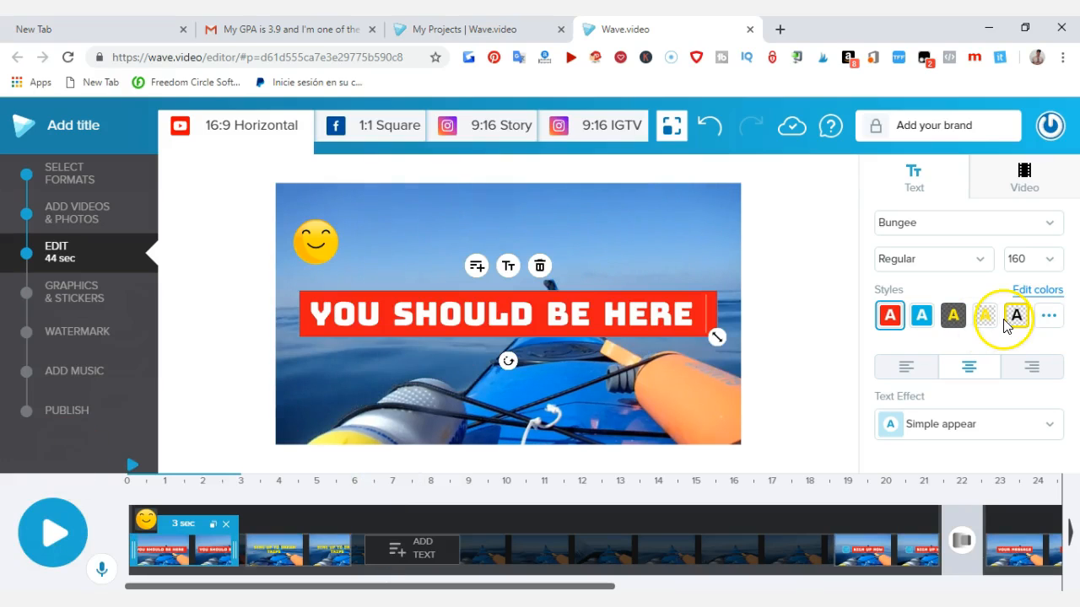
Step: Add the laughing emoji sticker with squinted eyes to the opening scene and place it in the frame's upper-right corner
click(82, 297)
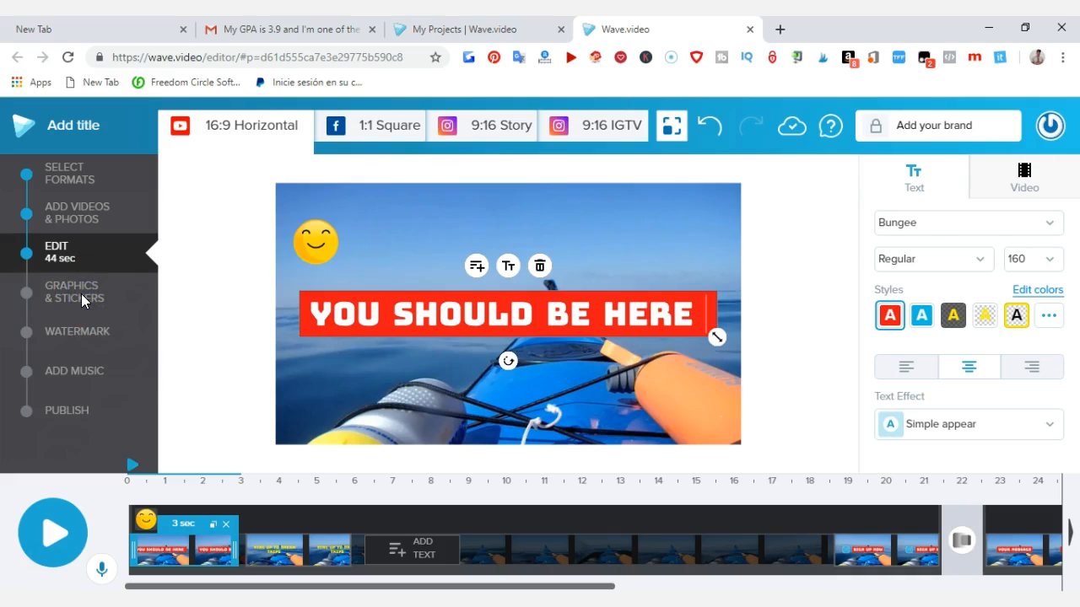
click(968, 245)
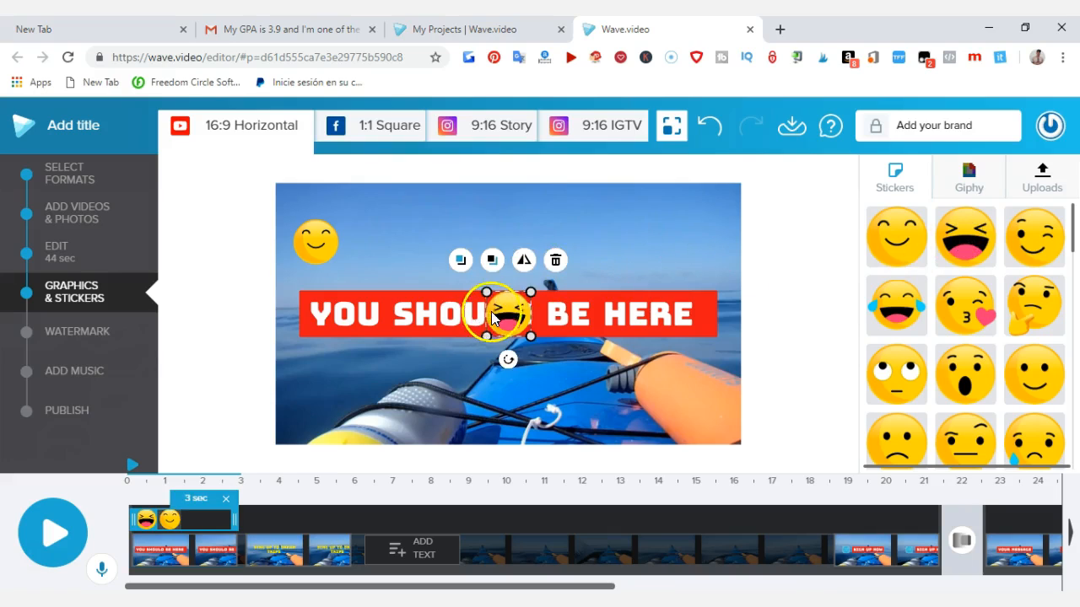
drag(626, 242, 669, 215)
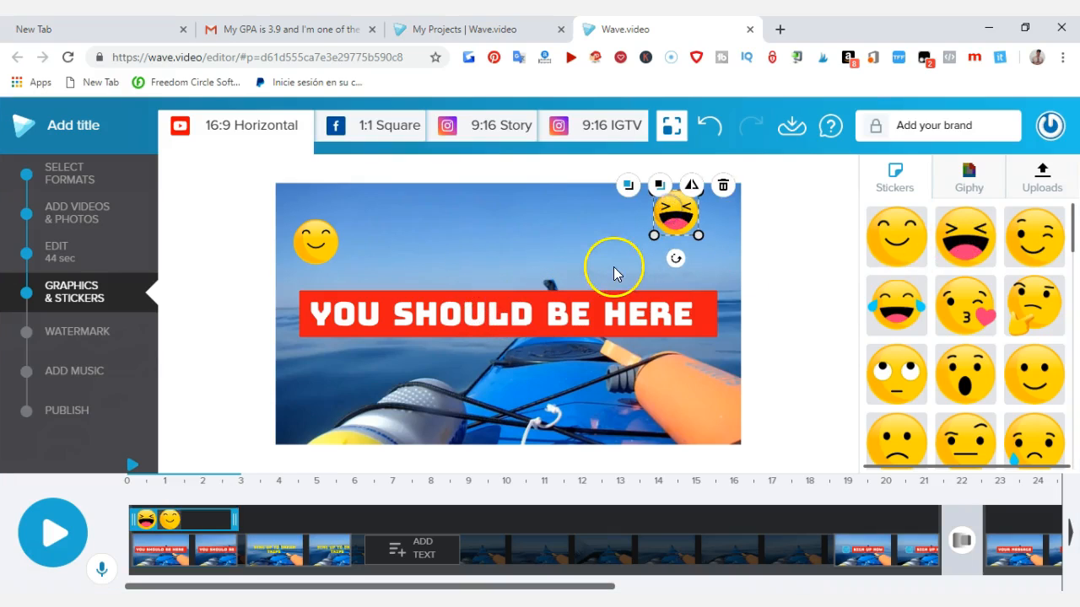
click(480, 225)
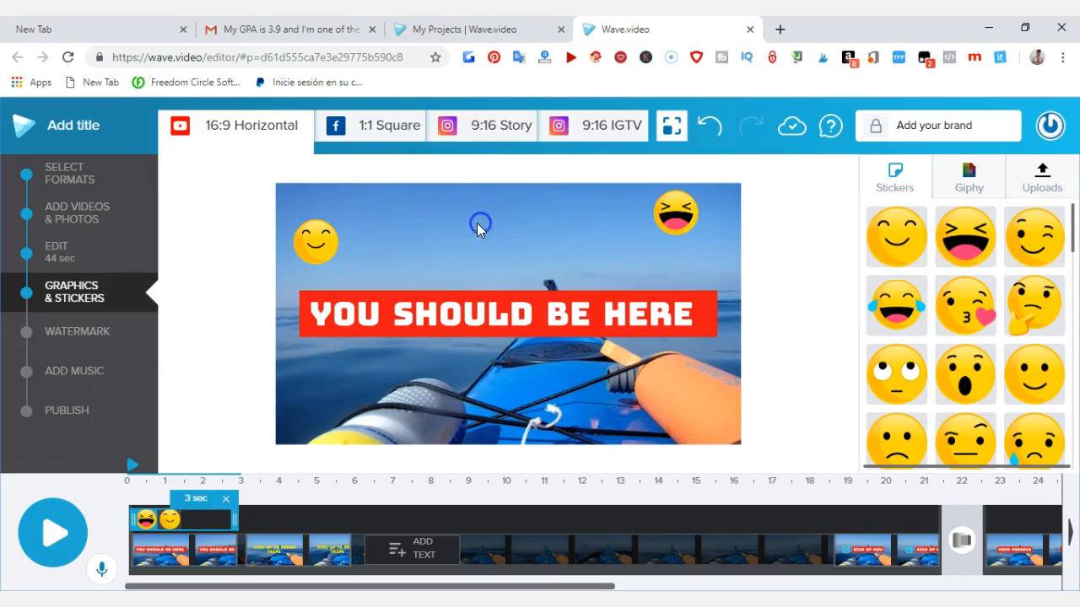
click(48, 525)
Step: Listen to "Country Girl Music" from the World Music category and add it to the project
click(70, 370)
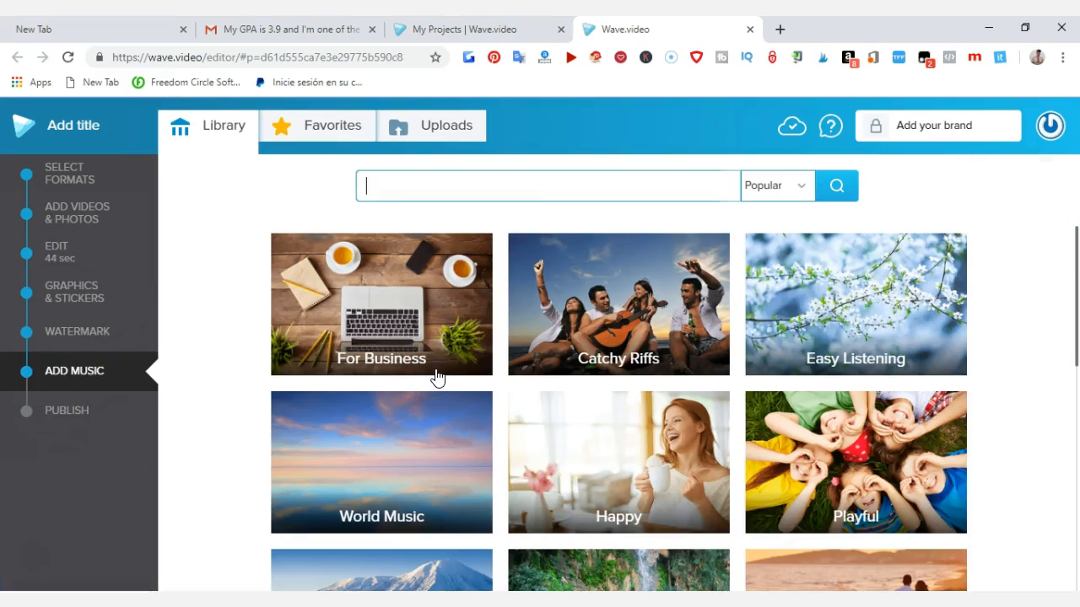
scroll(439, 377, down, 1)
click(375, 385)
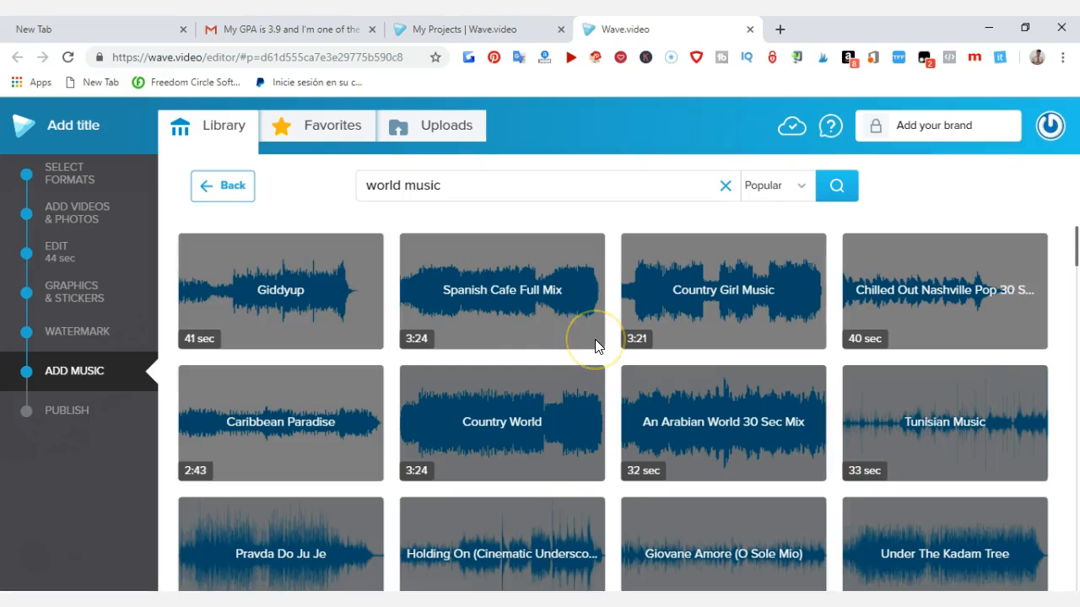
mouse_move(754, 294)
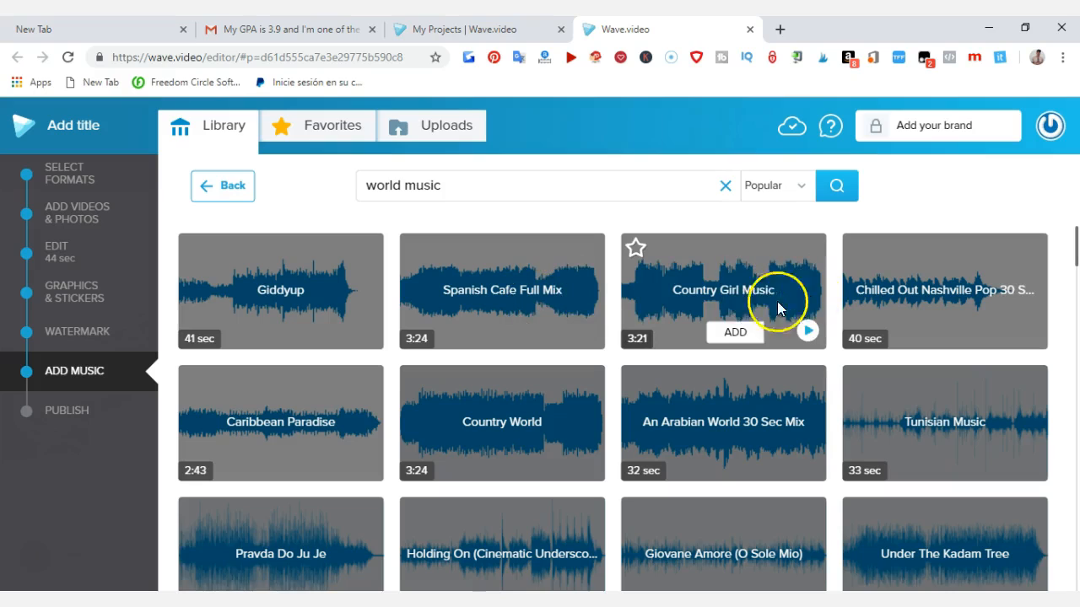
click(808, 329)
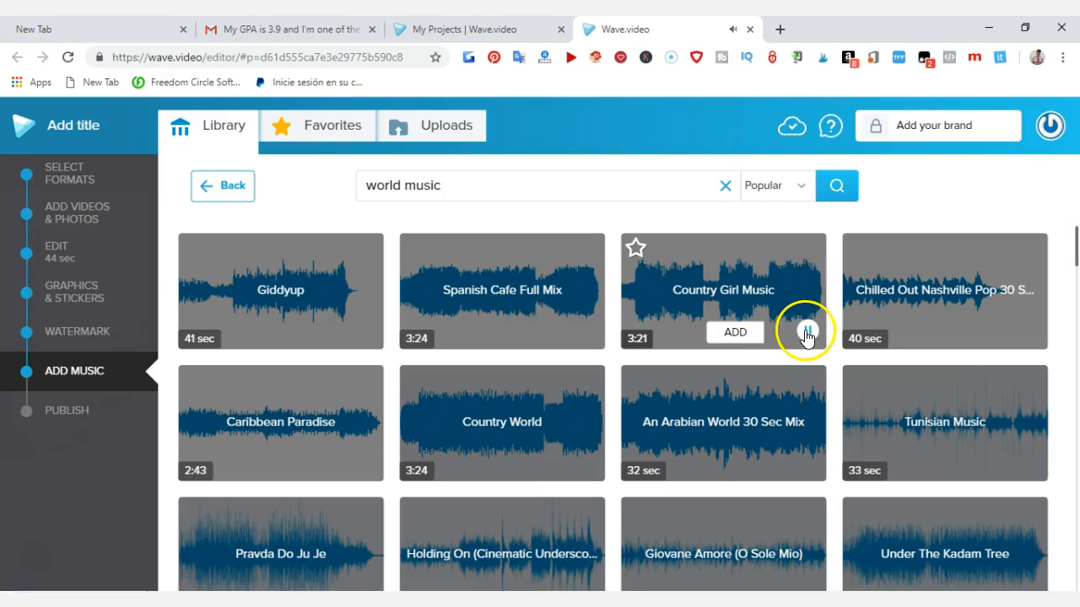
click(808, 332)
click(744, 334)
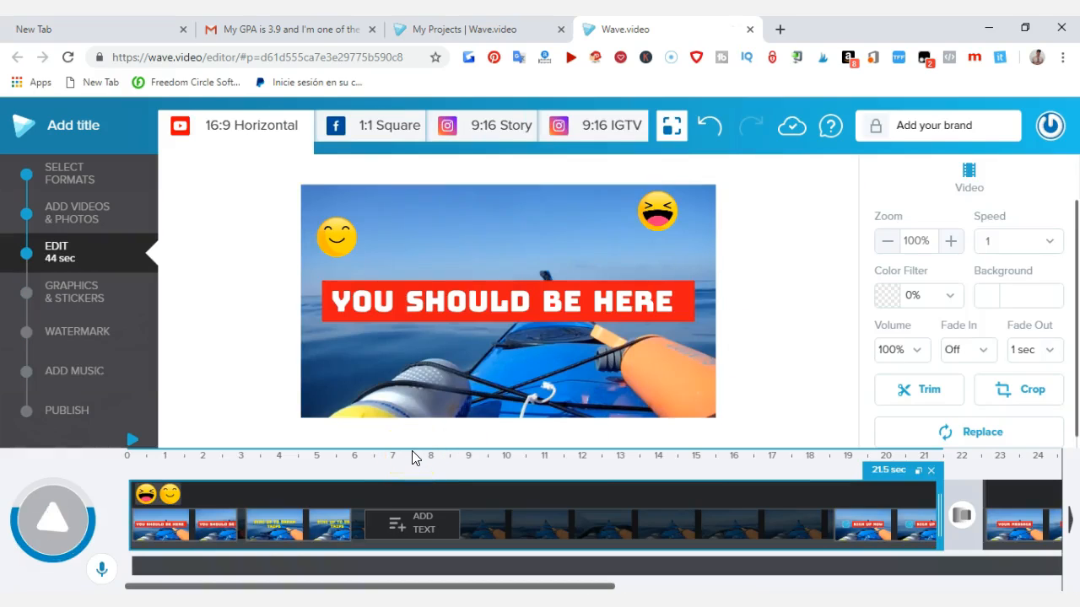
Step: Play the project from the start to preview the added music, selecting the audio track and replaying once more
click(94, 524)
click(67, 527)
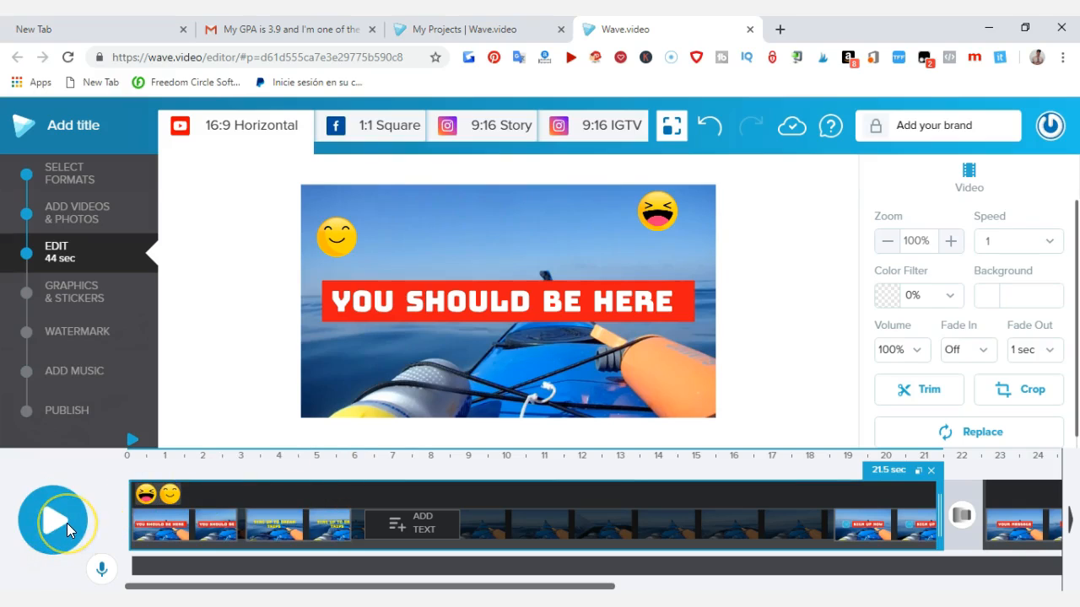
click(46, 523)
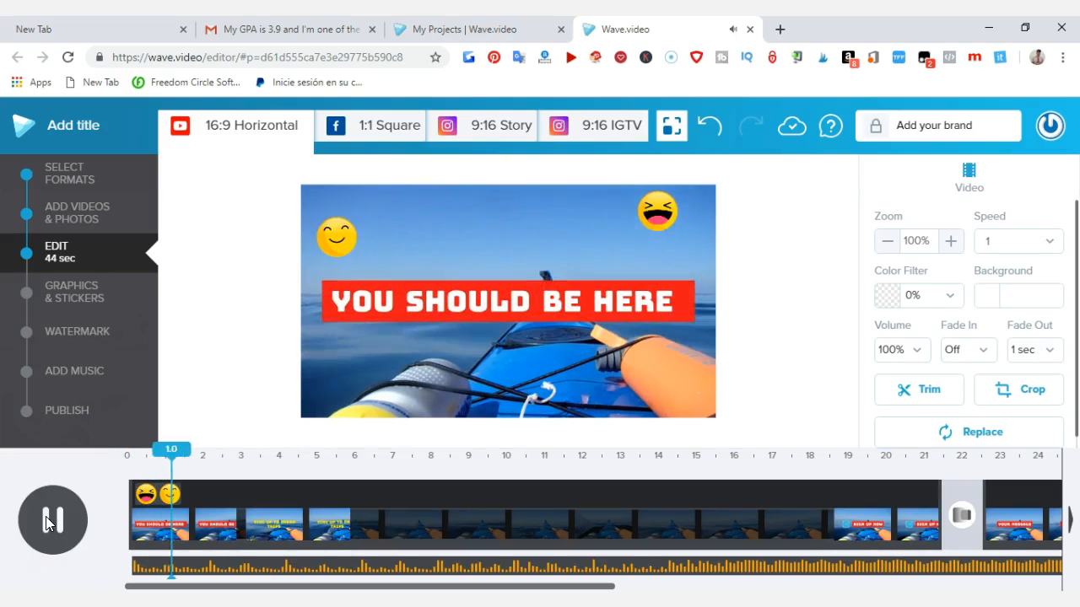
click(208, 570)
click(208, 570)
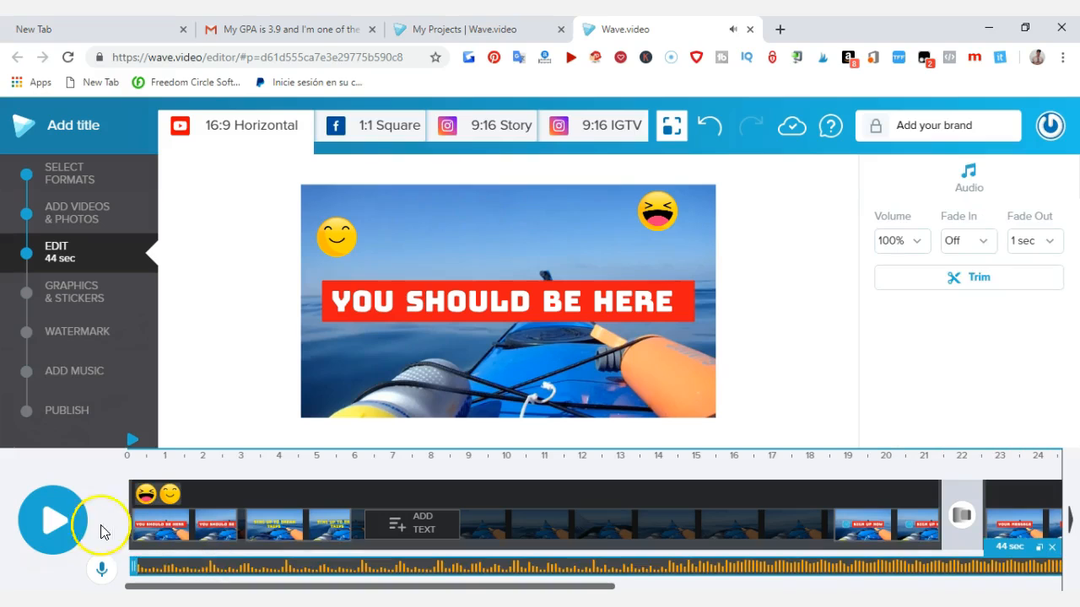
click(42, 518)
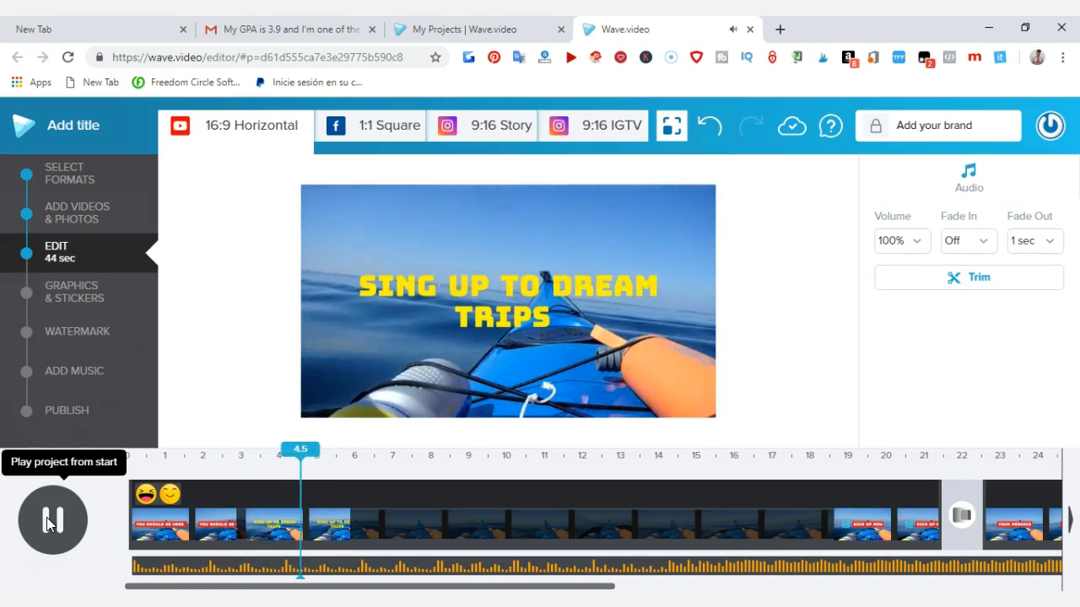
click(48, 522)
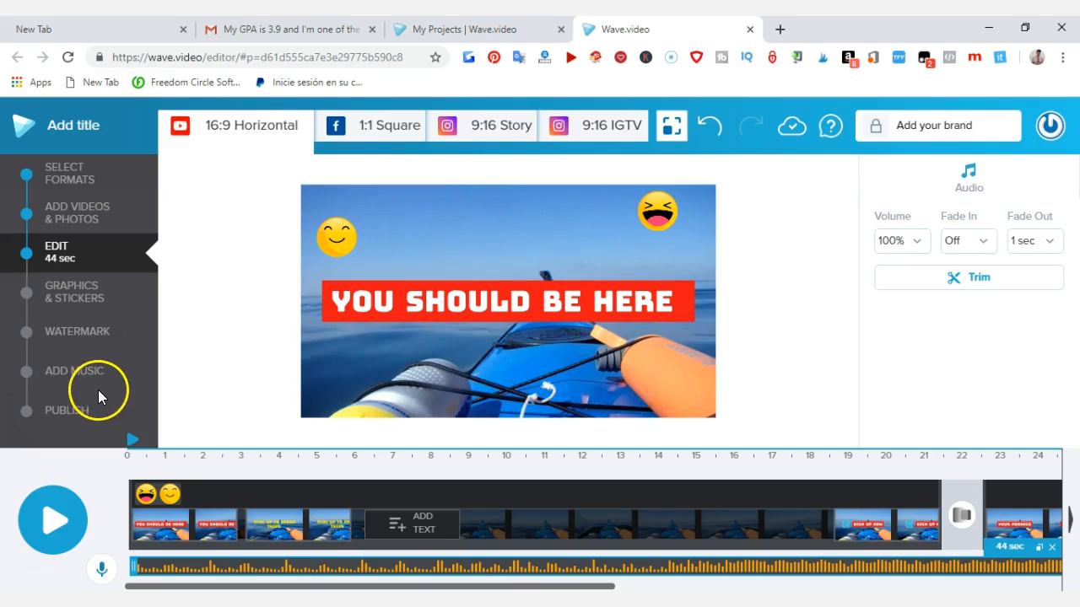
Step: Add the free 26-second clip of a boat heading toward the sunset from the summer videos to the end of the timeline
click(1024, 498)
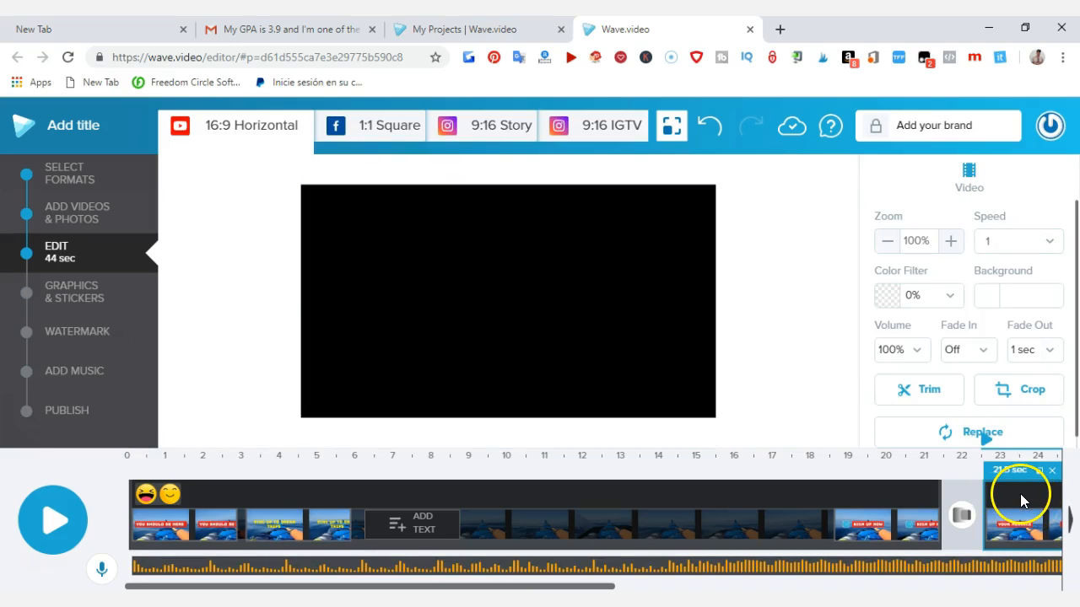
click(1067, 519)
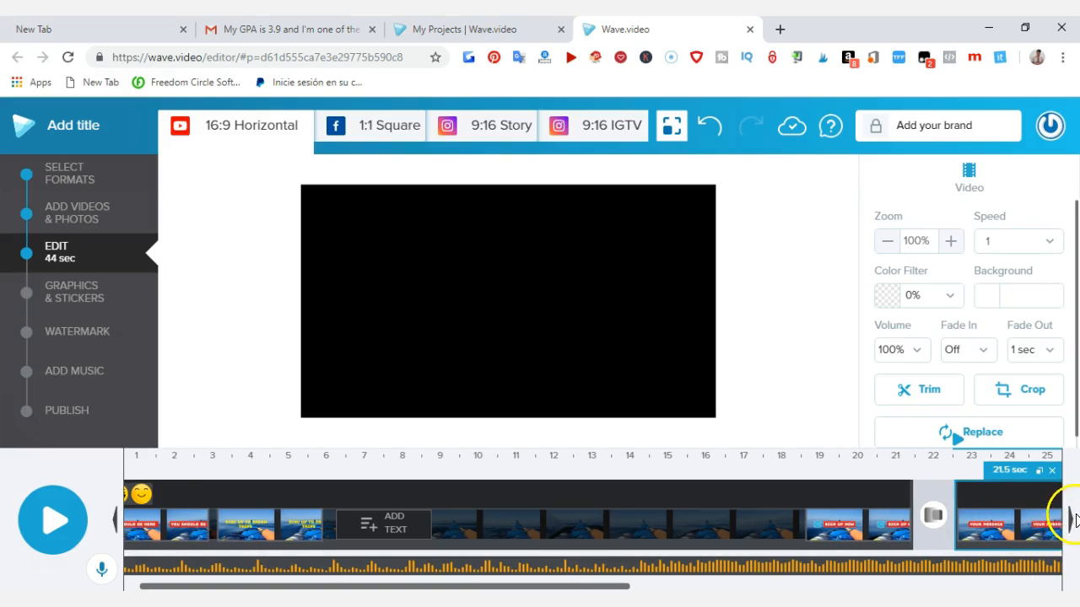
click(1068, 520)
drag(438, 581, 647, 584)
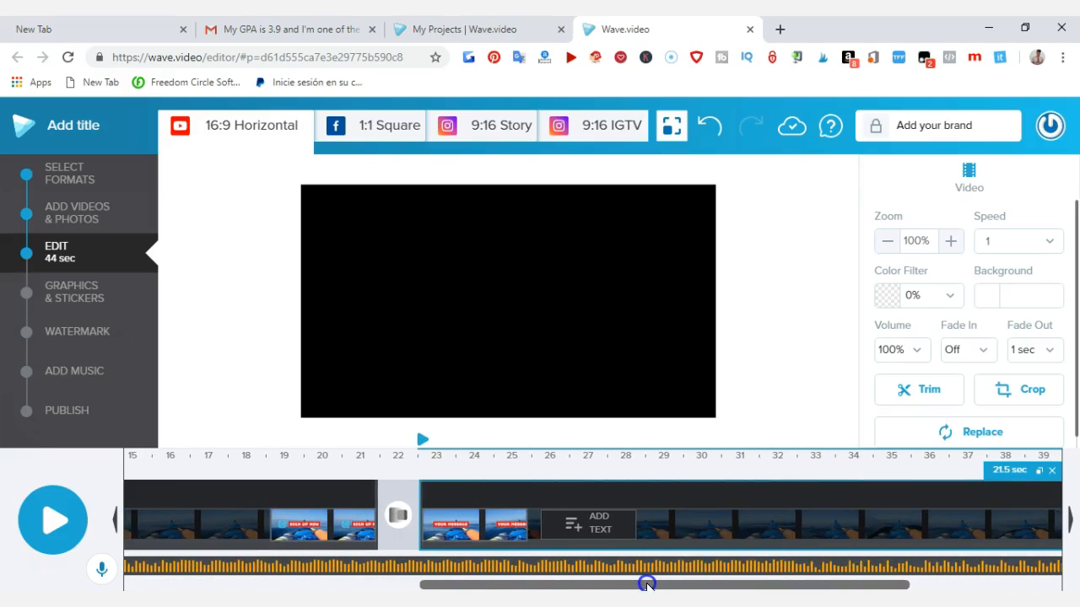
drag(646, 584, 865, 583)
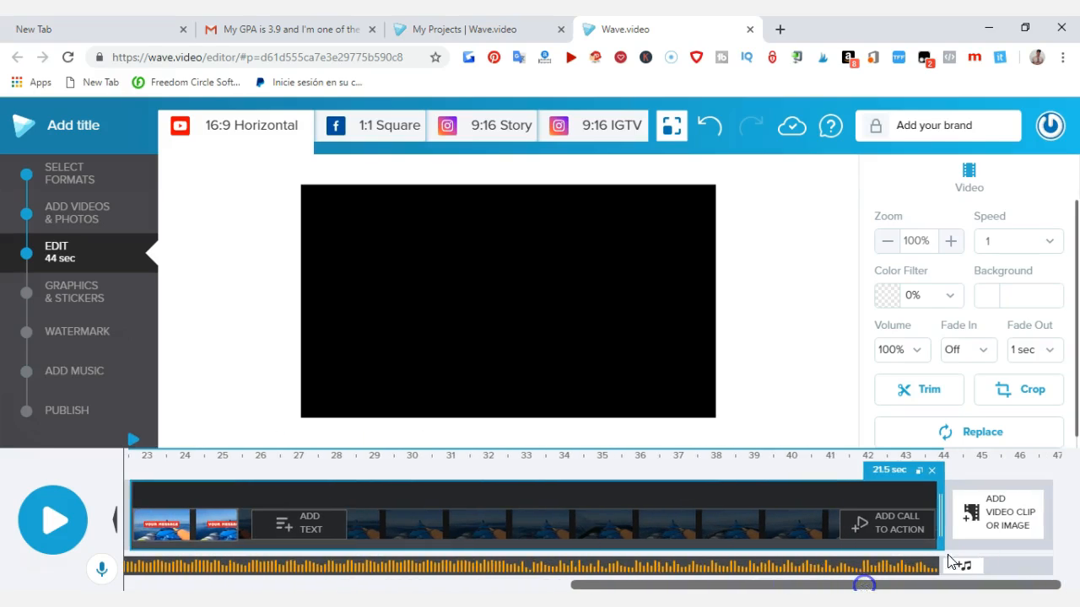
click(998, 518)
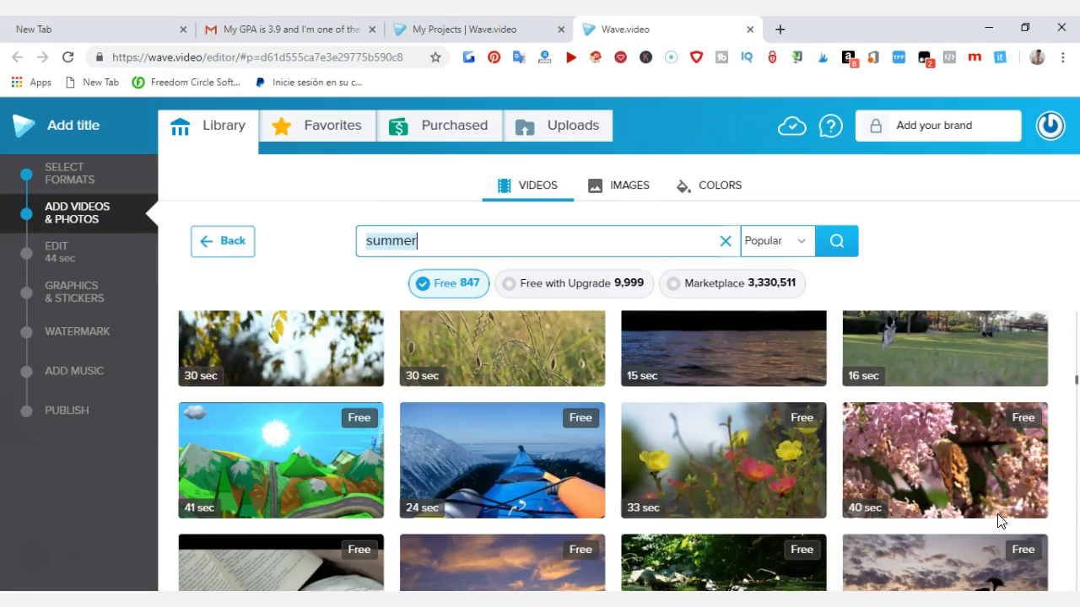
scroll(675, 519, down, 2)
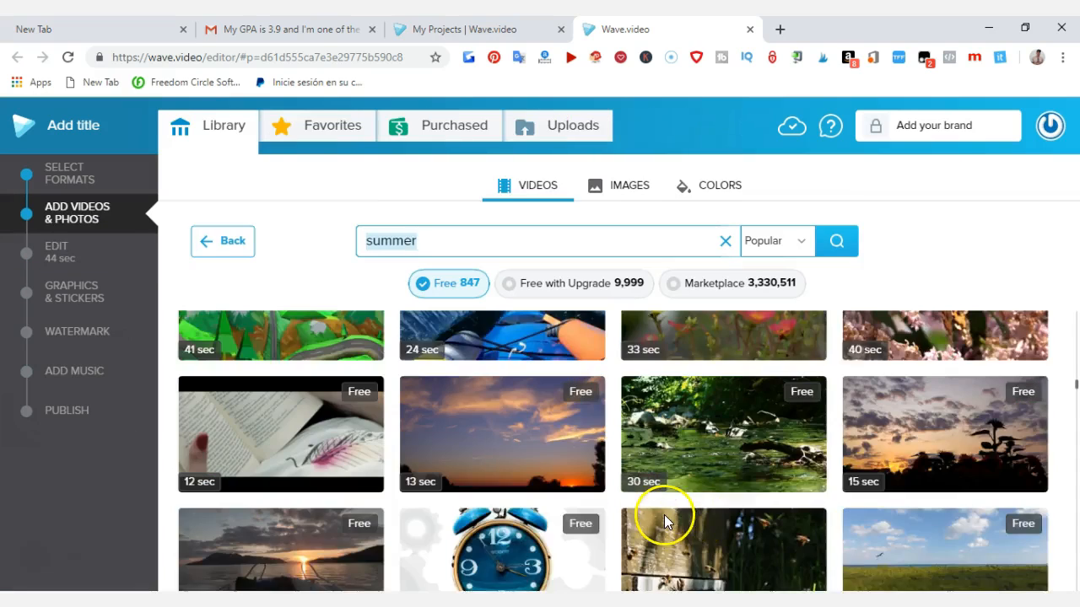
scroll(664, 514, down, 1)
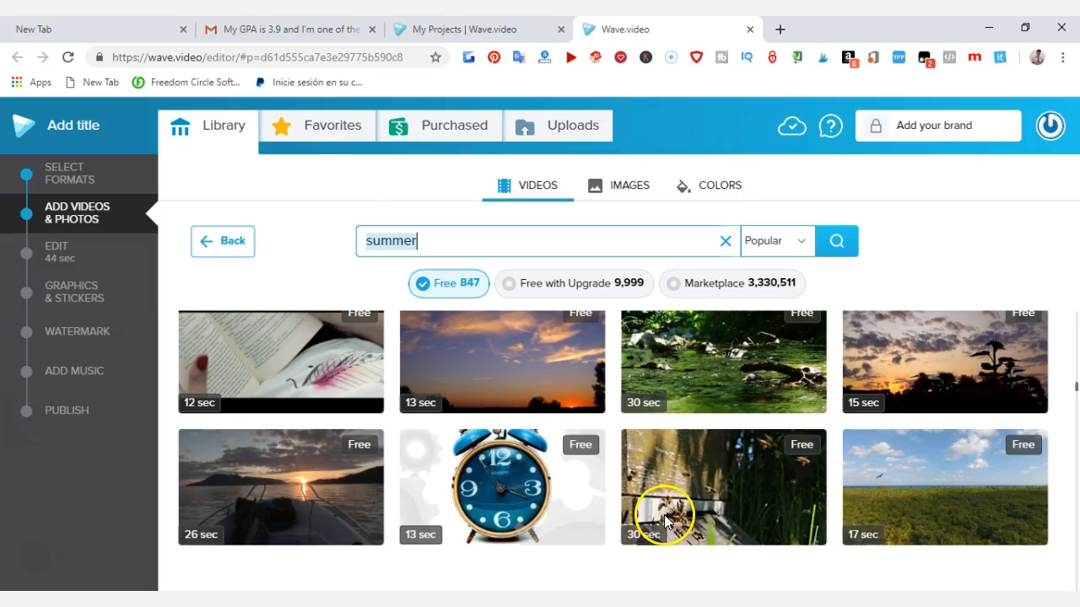
click(266, 504)
click(292, 528)
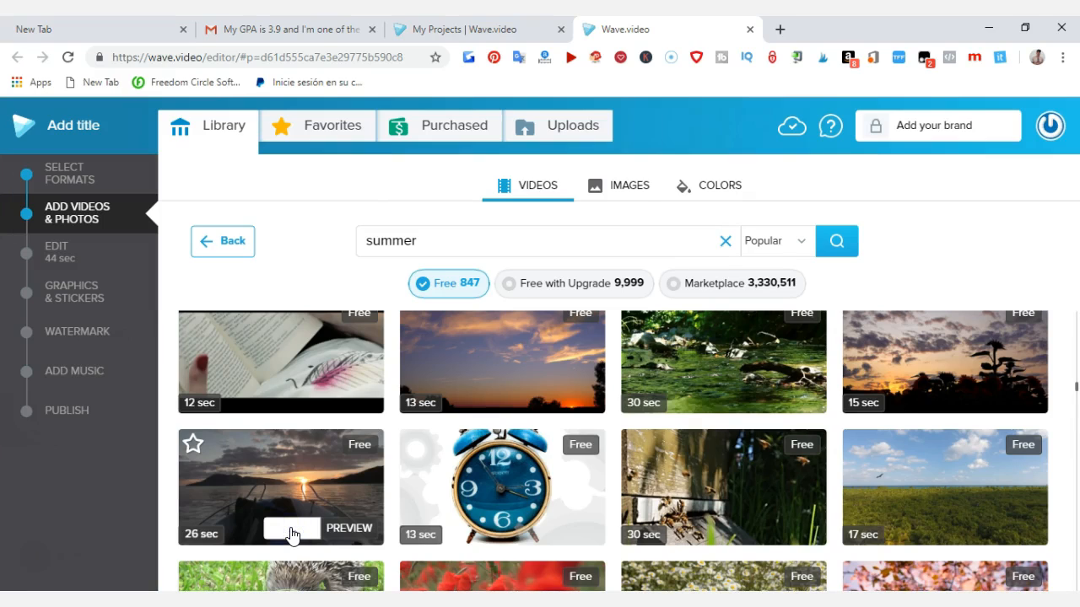
click(291, 540)
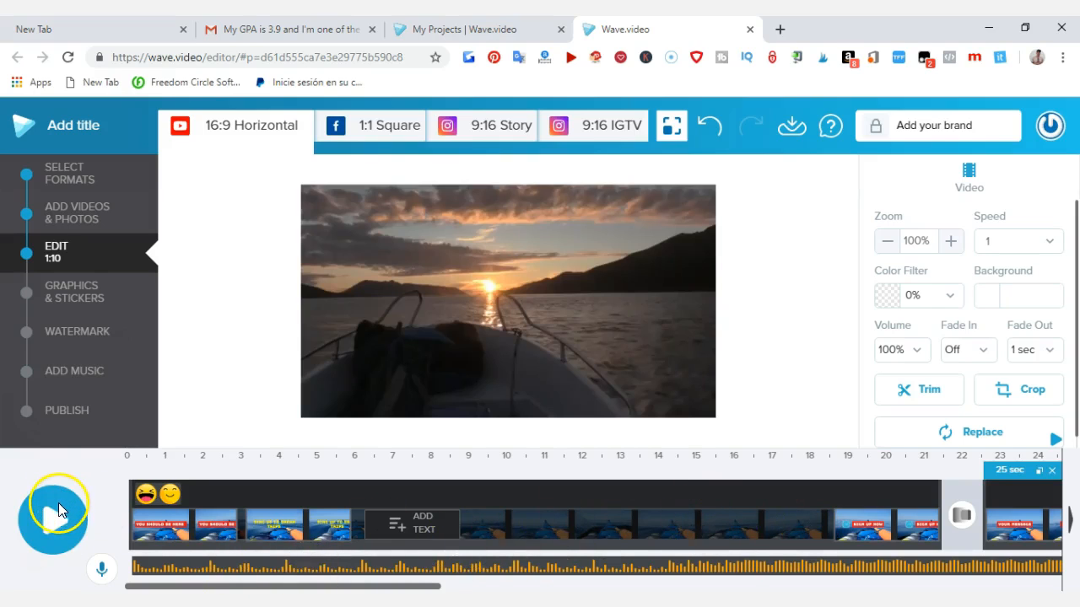
Step: Play the project from the start, skip ahead along the timeline and play again to preview the edited video
click(127, 517)
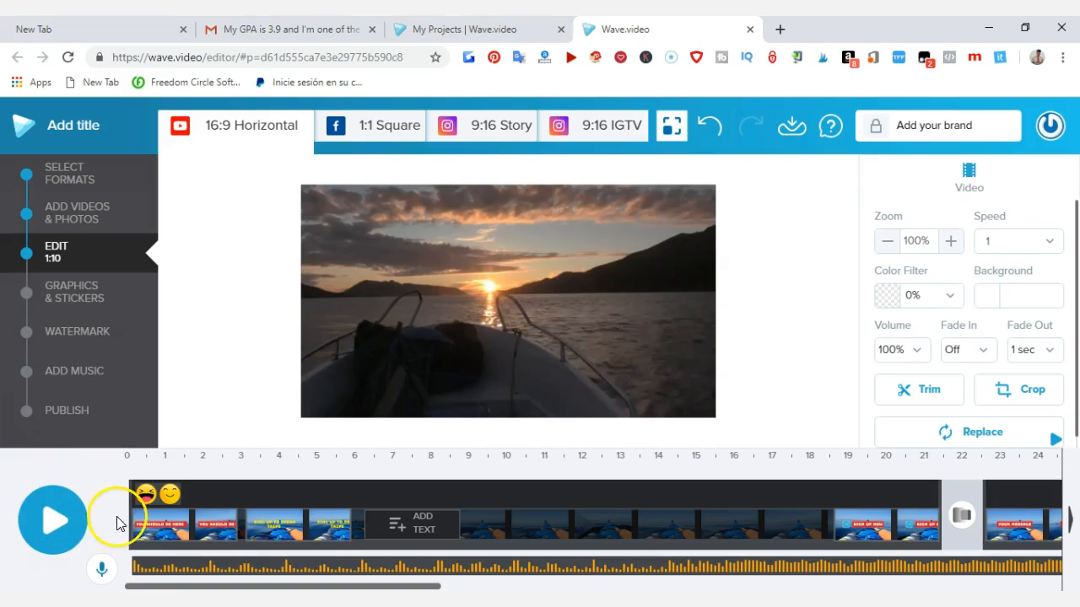
click(55, 518)
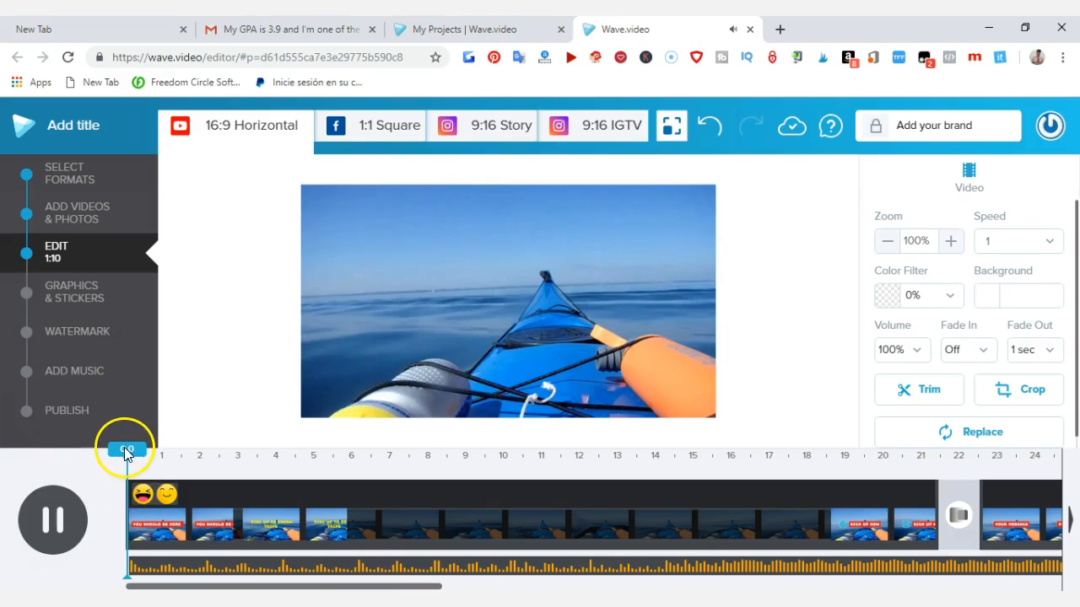
drag(124, 449, 486, 443)
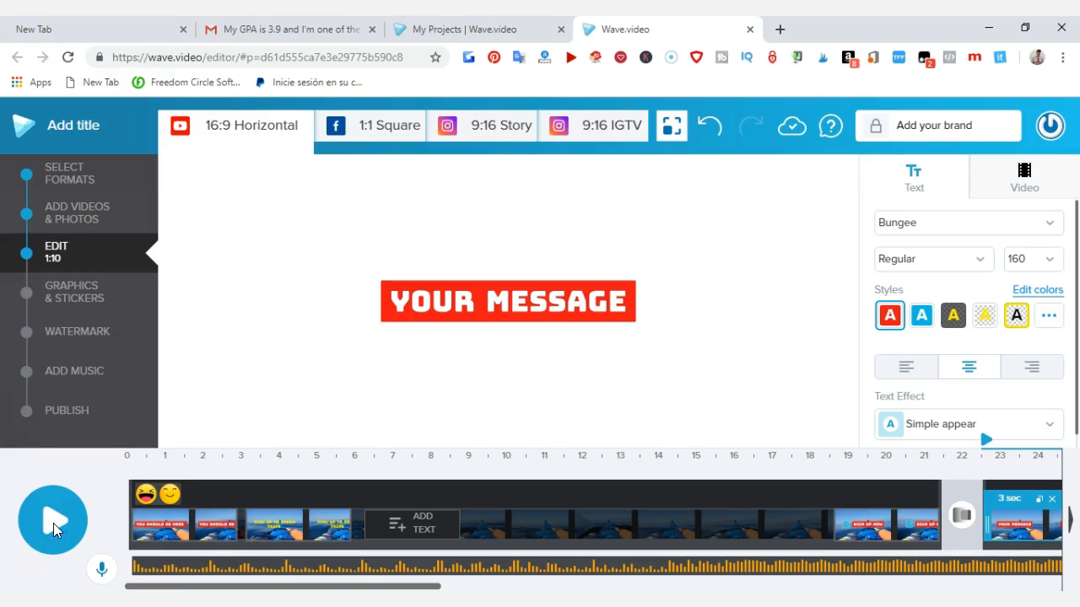
click(53, 523)
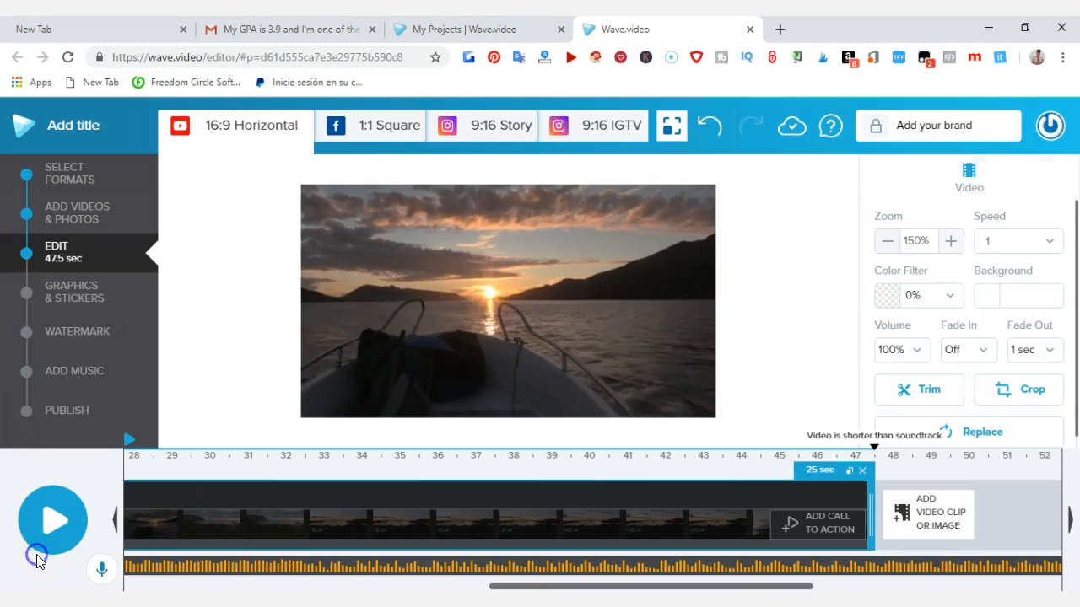
Step: Open the project's publishing options and examine the available download, link and sharing destinations
click(71, 409)
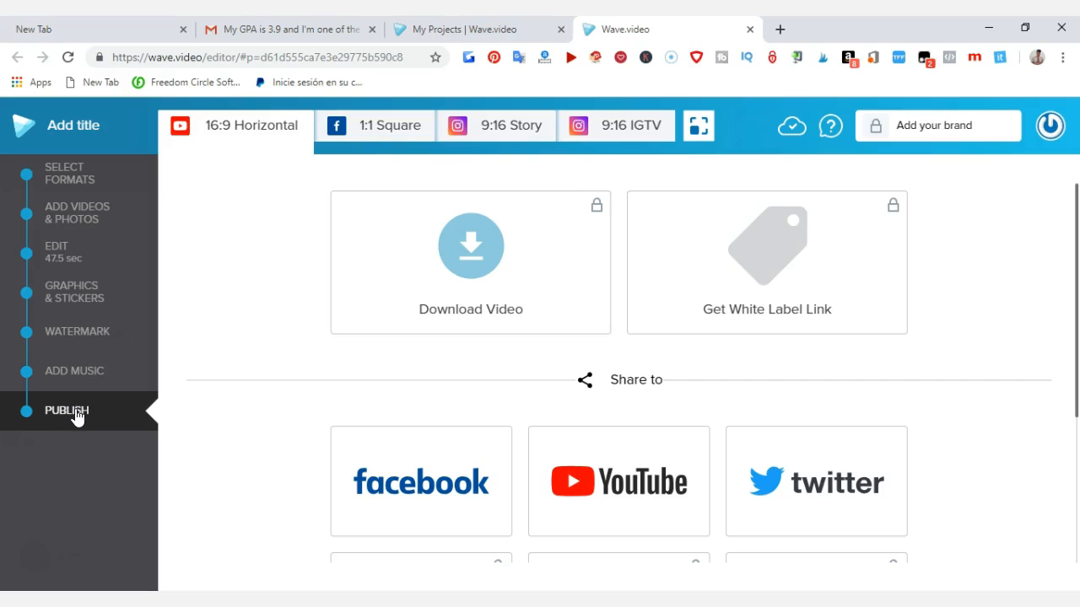
mouse_move(463, 249)
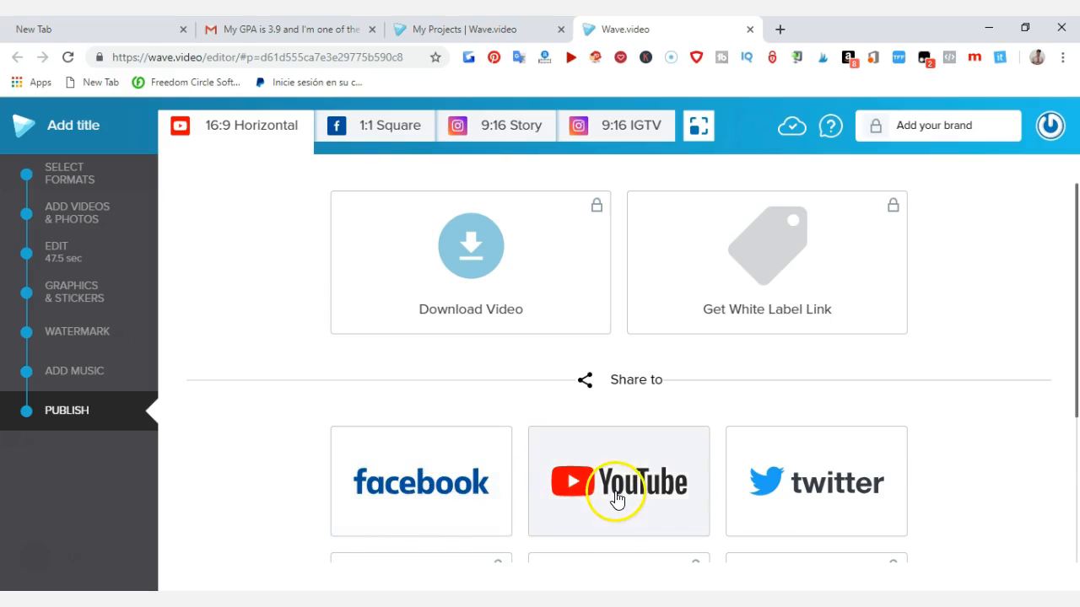
scroll(614, 429, down, 1)
scroll(824, 494, down, 2)
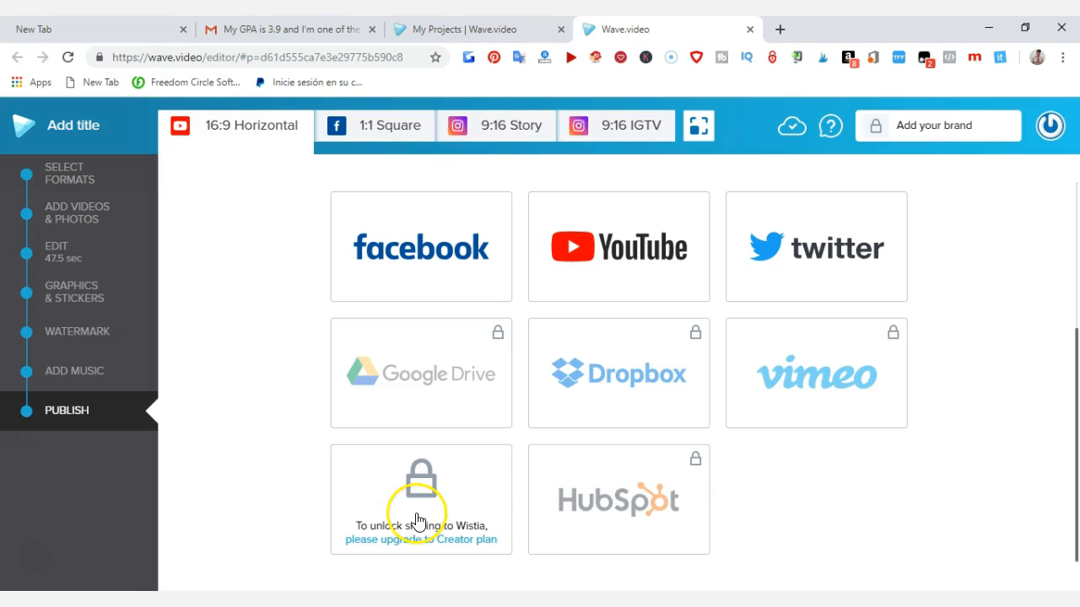
scroll(530, 469, up, 3)
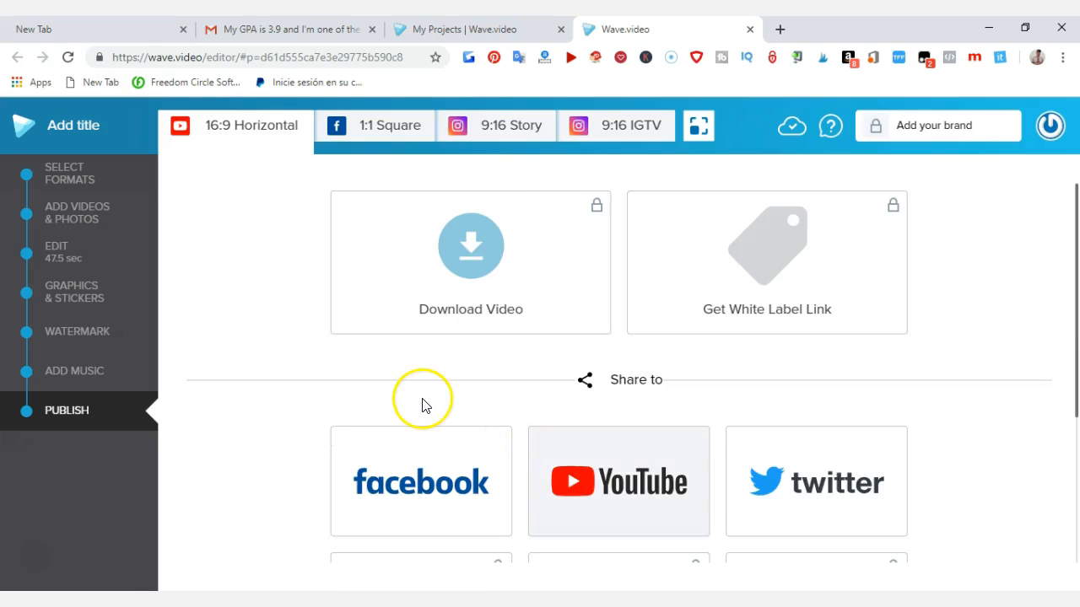
scroll(598, 405, down, 1)
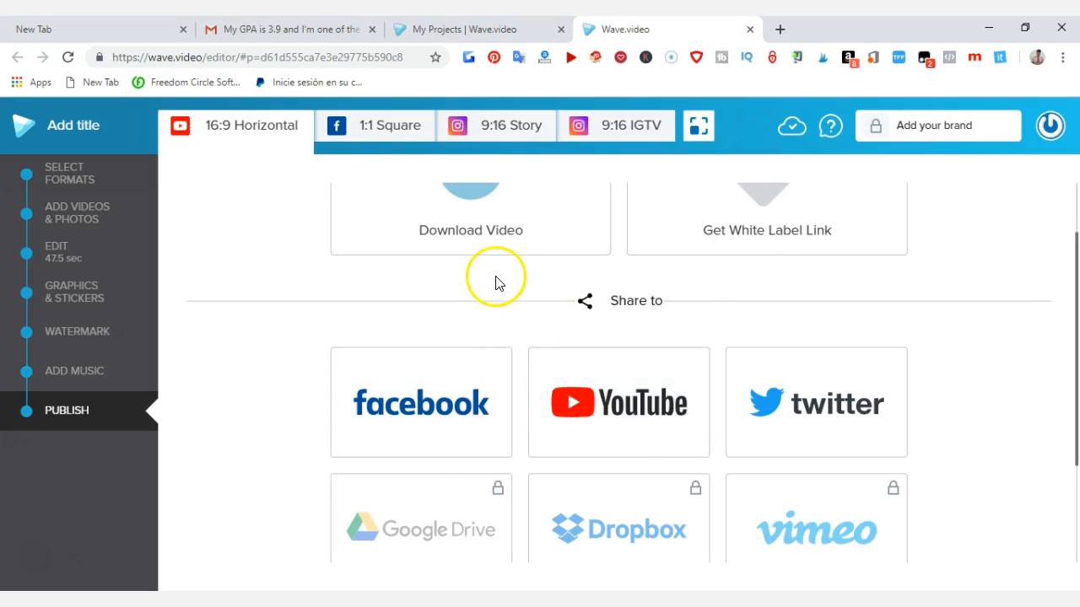
Step: Try to download the finished video through the locked download option, opening the plan upgrade page
scroll(496, 282, up, 1)
click(463, 268)
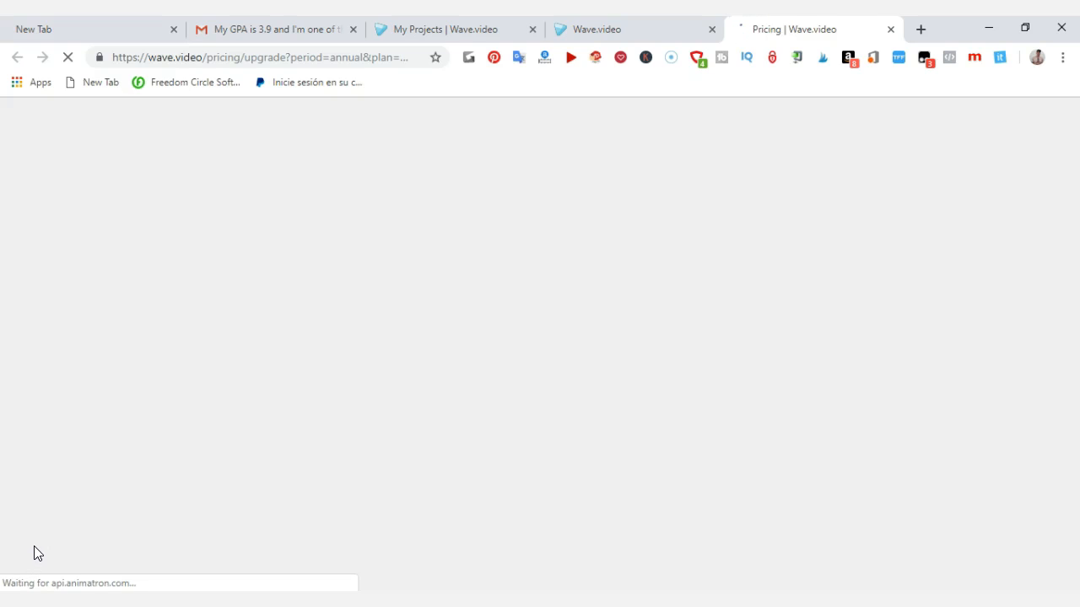
click(34, 560)
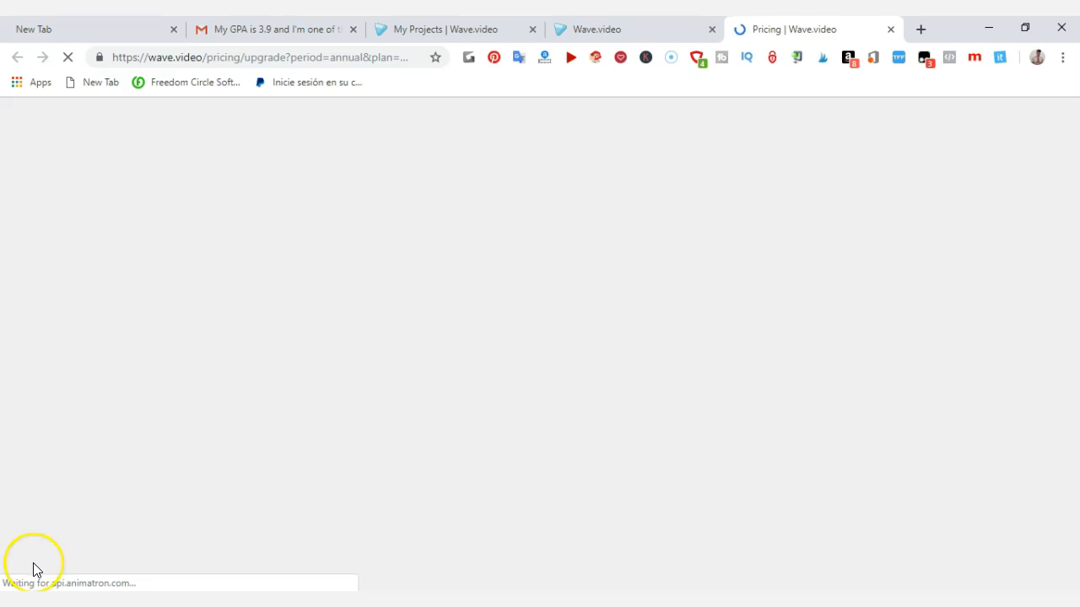